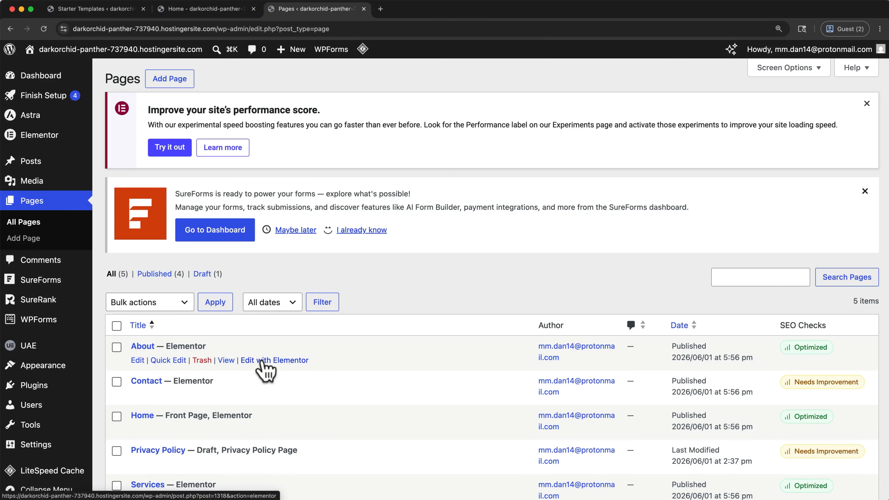
# Step: Close the Pages and Starter Templates browser pages and open the site's home page for editing with Elementor
pyautogui.click(363, 9)
pyautogui.click(133, 10)
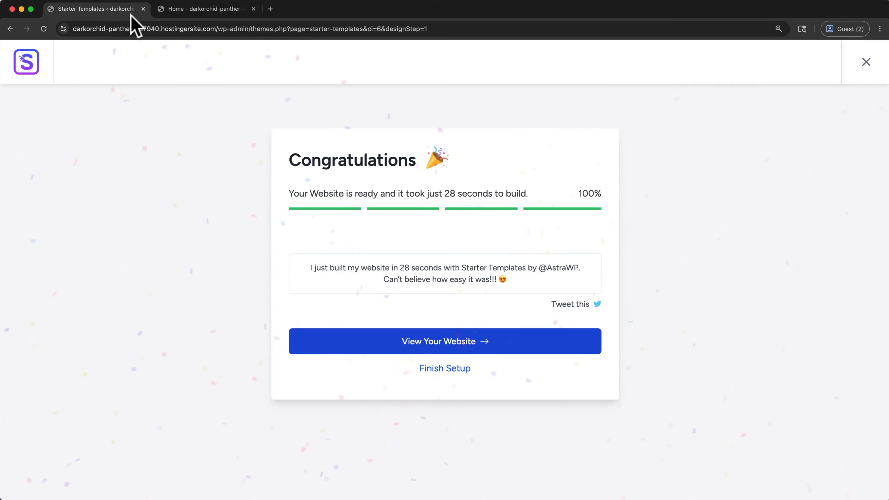
pyautogui.click(143, 9)
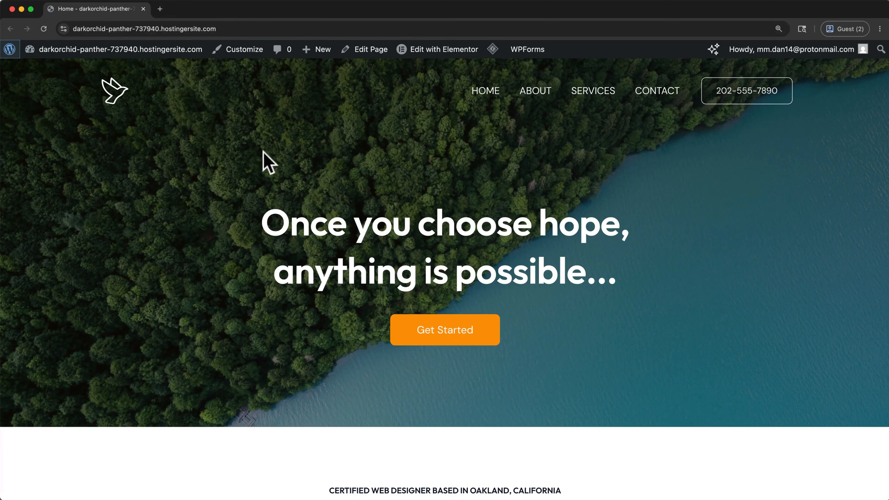
pyautogui.moveTo(431, 50)
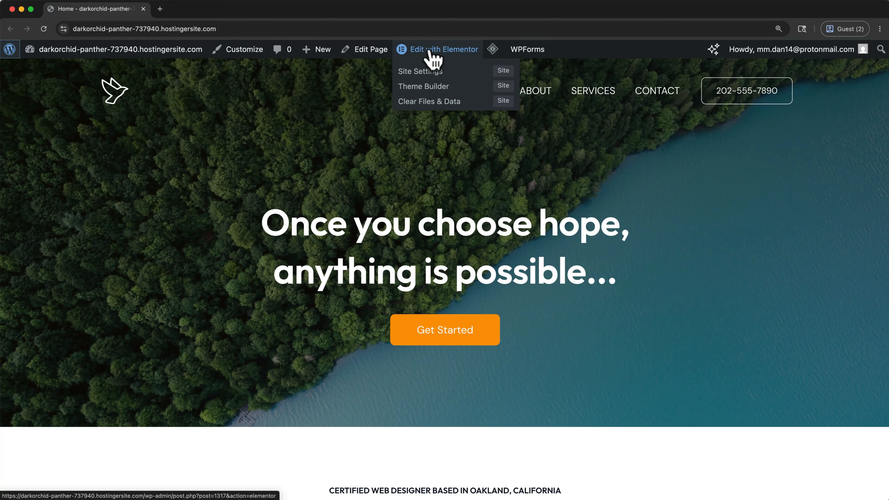
pyautogui.click(430, 50)
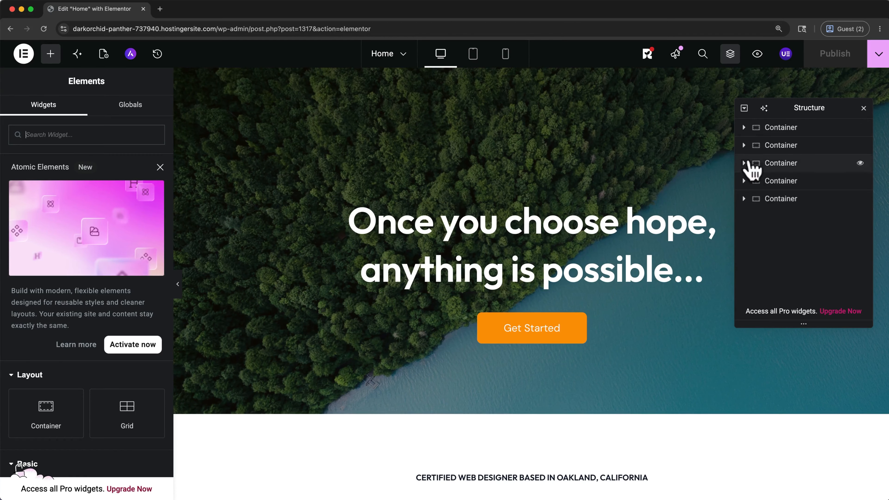
# Step: Expand the first container in the page structure to examine its elements and open its layout settings
pyautogui.click(744, 128)
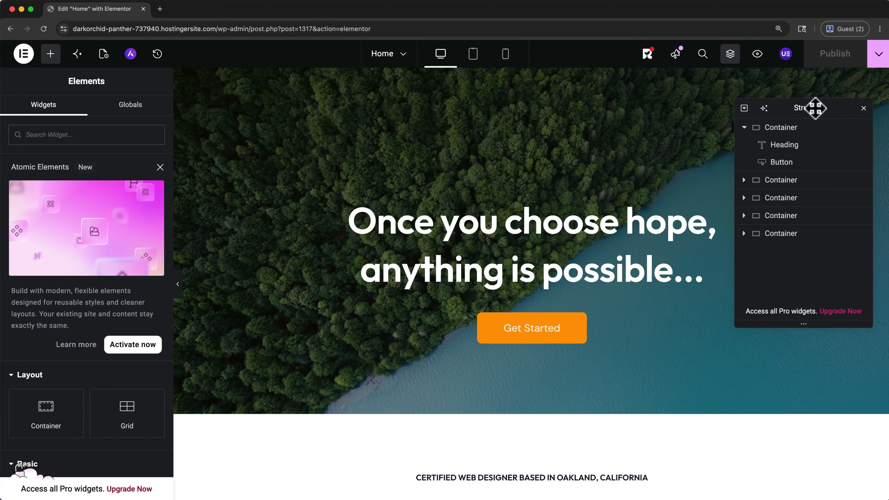
pyautogui.click(811, 128)
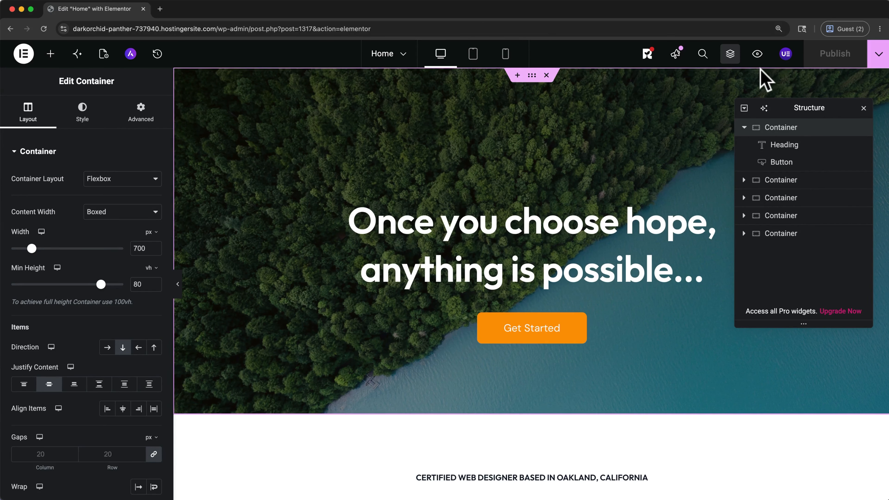
pyautogui.click(745, 127)
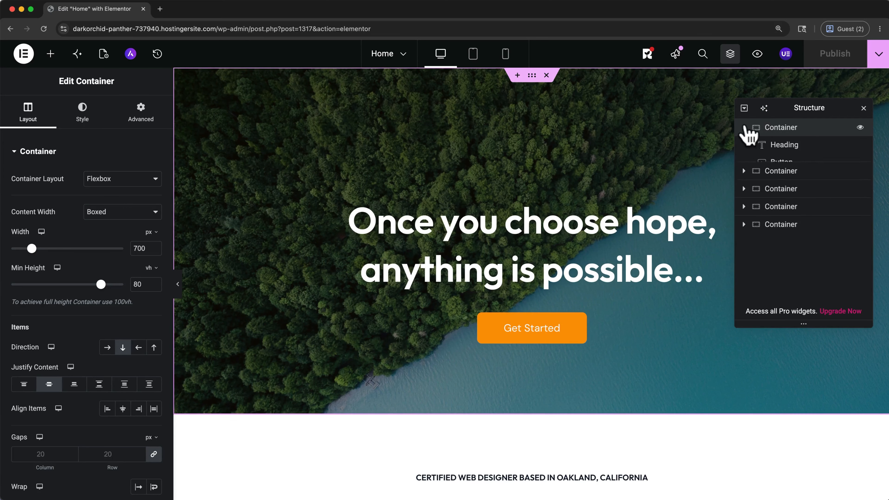
pyautogui.click(744, 128)
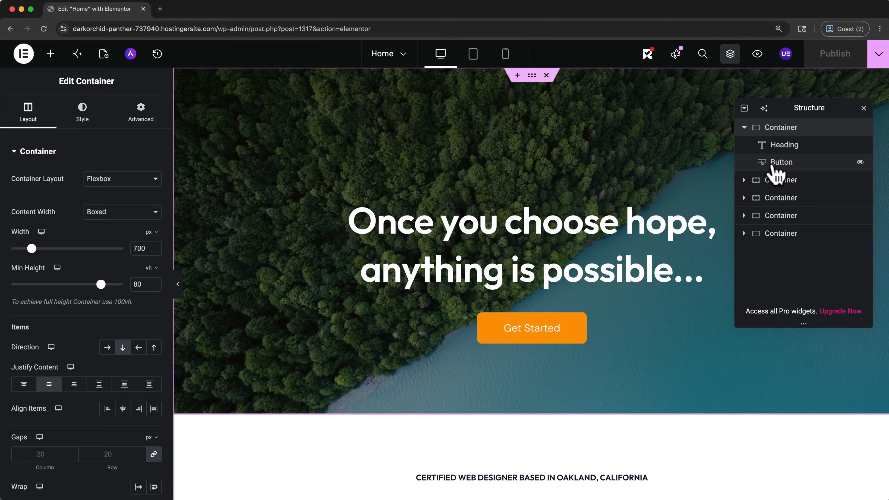
# Step: Try placing the Get Started button above the hero heading and hiding it, restoring its visibility and original order
pyautogui.moveTo(775, 156)
pyautogui.mouseDown()
pyautogui.moveTo(779, 139)
pyautogui.moveTo(780, 147)
pyautogui.mouseUp()
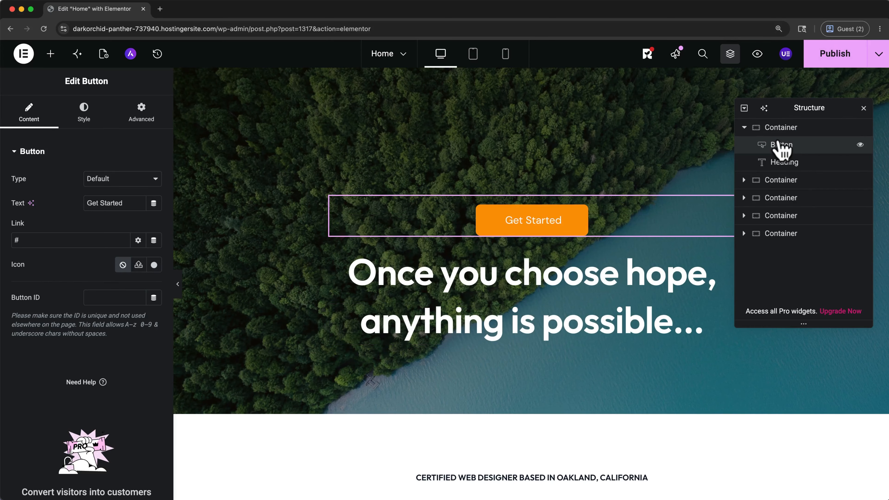
pyautogui.click(860, 146)
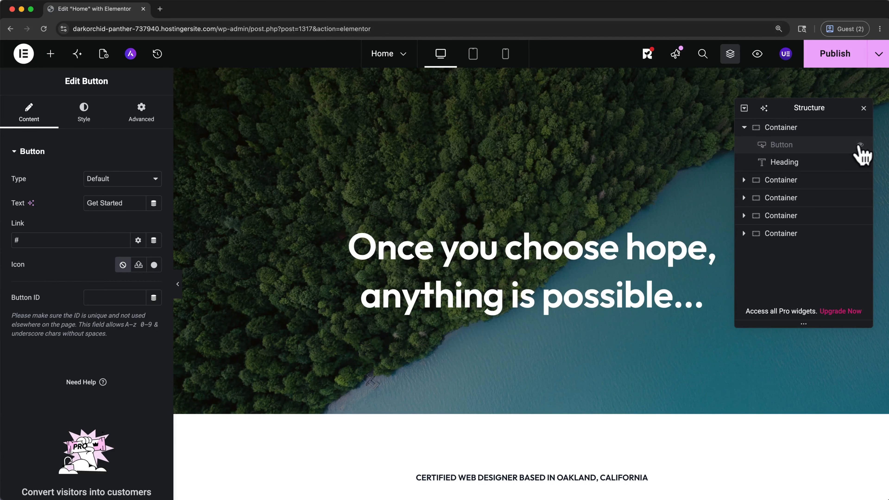
pyautogui.click(861, 145)
pyautogui.moveTo(840, 147); pyautogui.dragTo(840, 171)
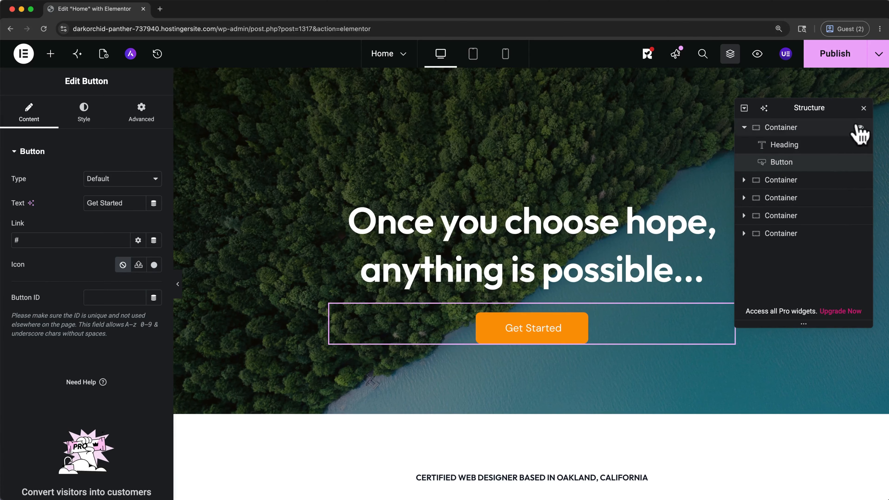
pyautogui.click(863, 108)
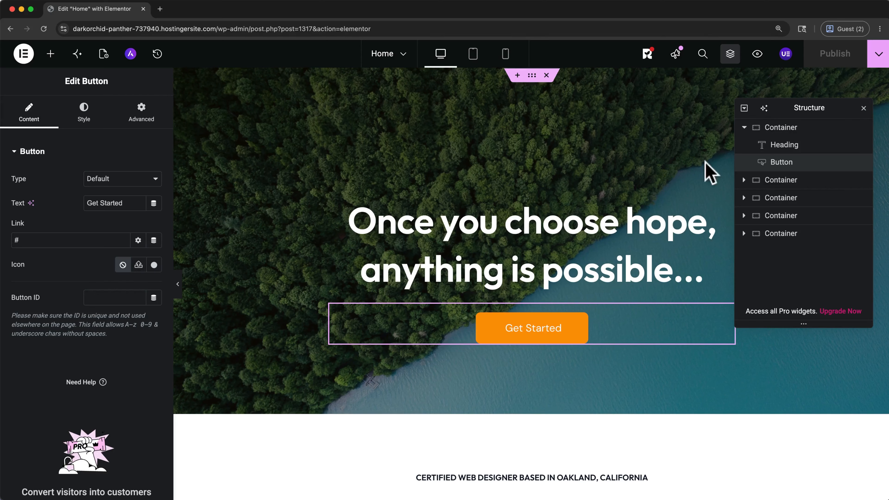
# Step: Replace the hero heading text with "Travel Further." and "See Deeper." on two lines
pyautogui.click(637, 220)
pyautogui.press('BackSpace')
pyautogui.press('BackSpace')
pyautogui.press('BackSpace')
pyautogui.press('BackSpace')
pyautogui.press('BackSpace')
pyautogui.press('BackSpace')
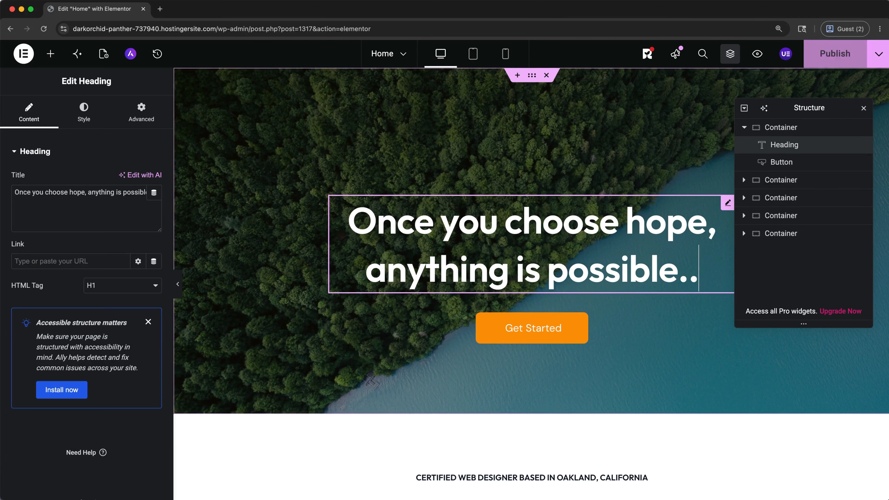
pyautogui.tripleClick(662, 270)
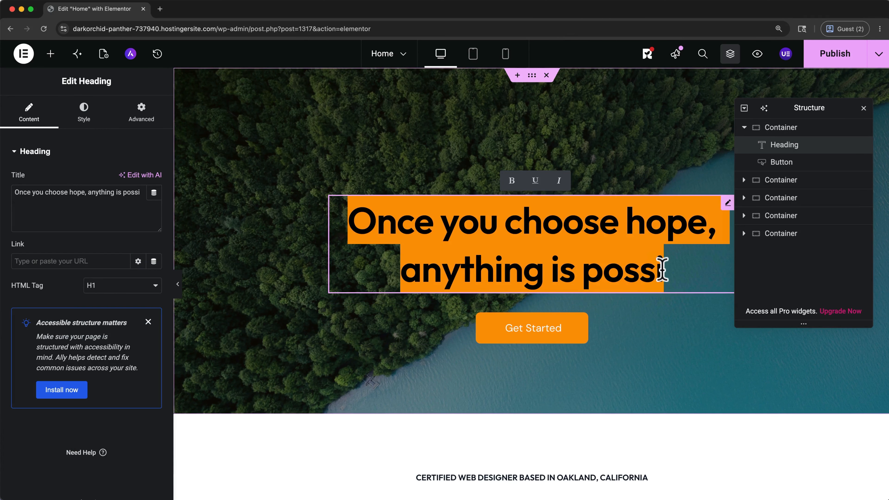
pyautogui.write('Travel Further.')
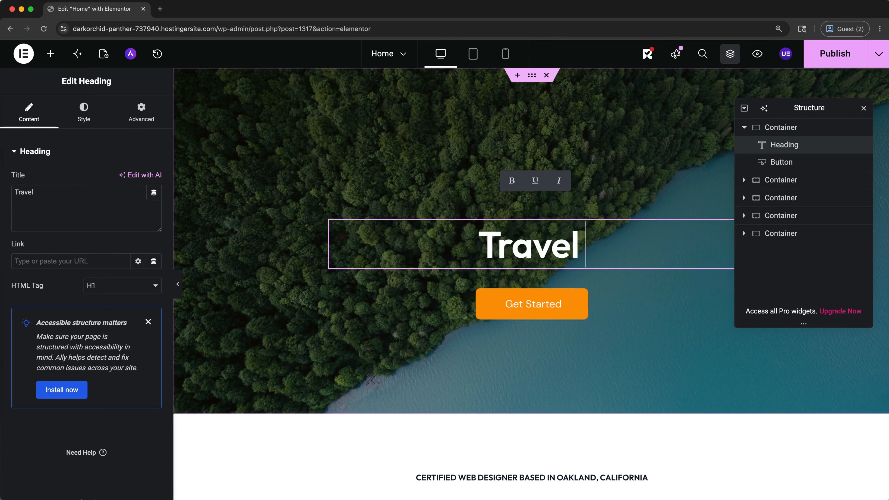
pyautogui.hotkey('shift', 'Return')
pyautogui.write('See Deeper.')
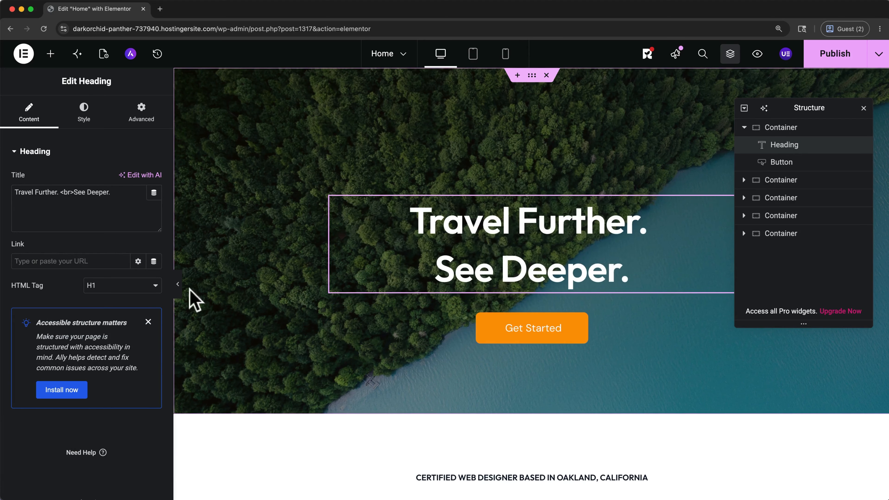
pyautogui.click(117, 229)
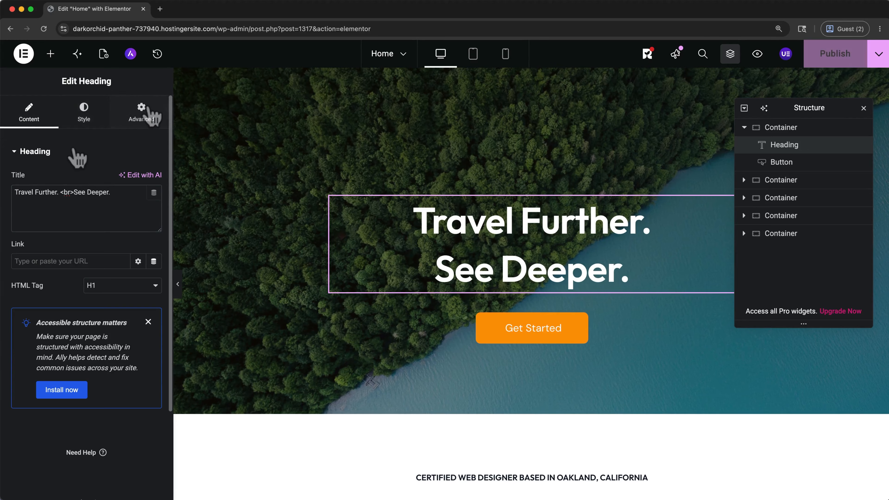
# Step: Set the hero heading's typography to size 72 px and weight 100 (Thin)
pyautogui.click(93, 121)
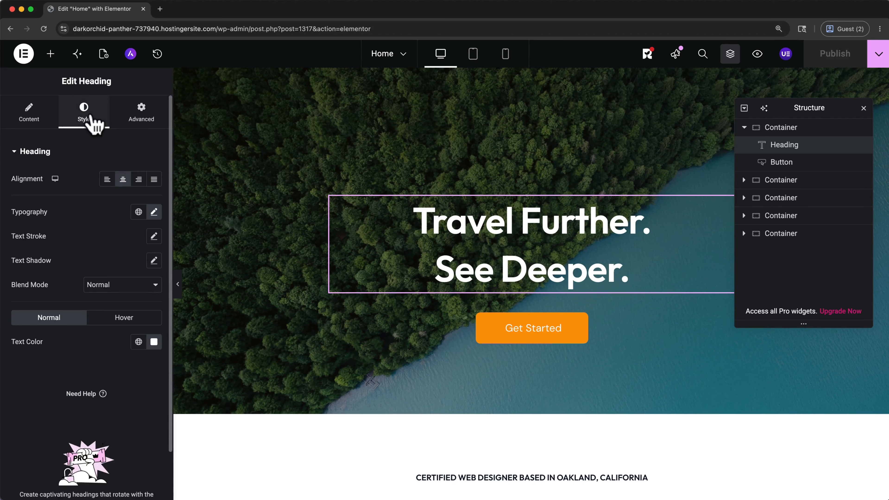
pyautogui.click(154, 212)
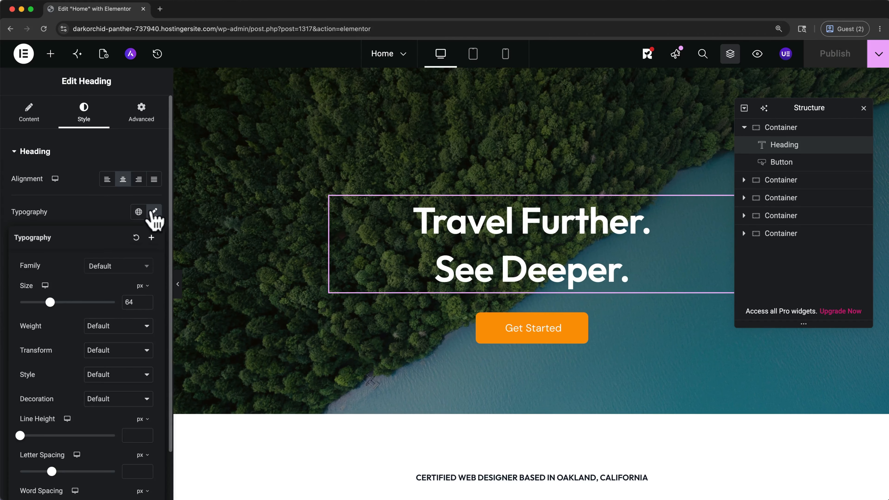
pyautogui.moveTo(50, 302); pyautogui.dragTo(53, 302)
pyautogui.click(99, 328)
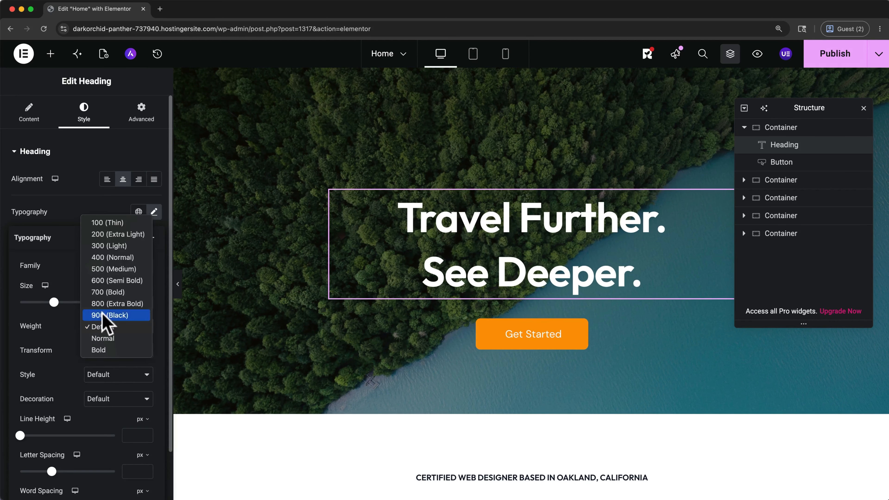
pyautogui.click(119, 223)
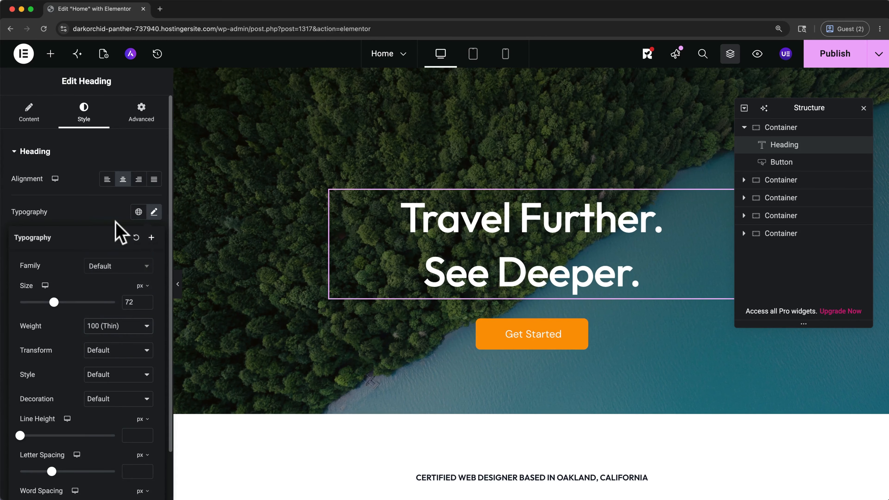
pyautogui.scroll(-3, 116, 222)
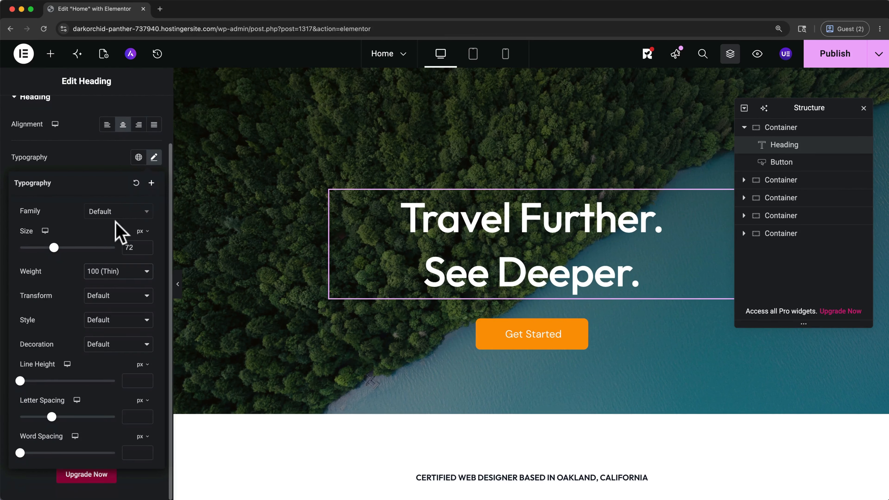
pyautogui.click(154, 158)
pyautogui.scroll(3, 155, 196)
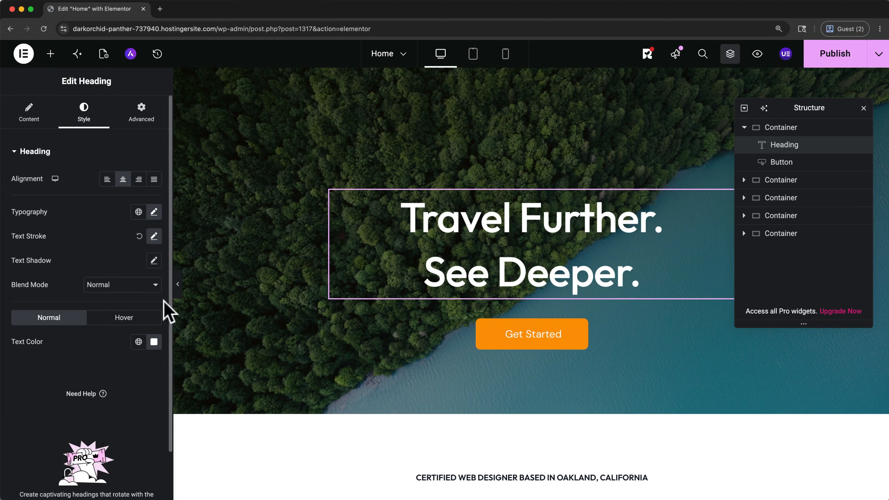
# Step: Try out the custom color picker for the hero heading's text color, leaving it at #FFFFFF
pyautogui.click(154, 341)
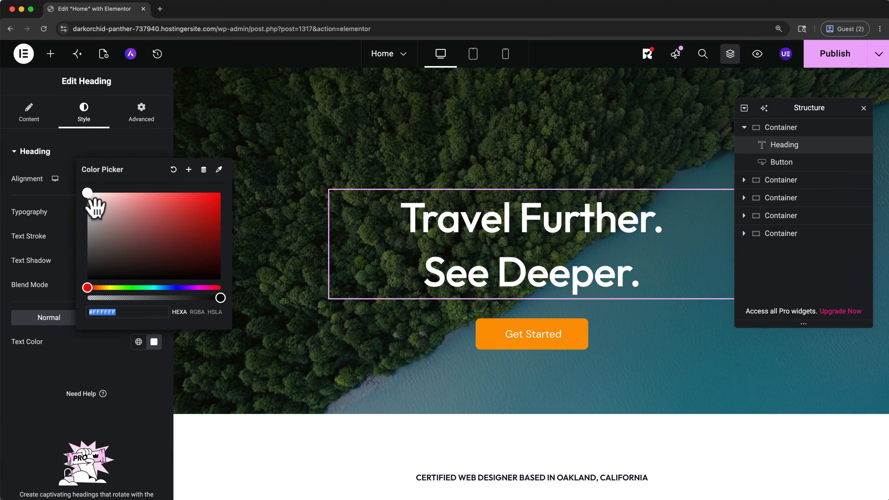
pyautogui.moveTo(89, 198)
pyautogui.mouseDown()
pyautogui.moveTo(104, 216)
pyautogui.moveTo(80, 188)
pyautogui.mouseUp()
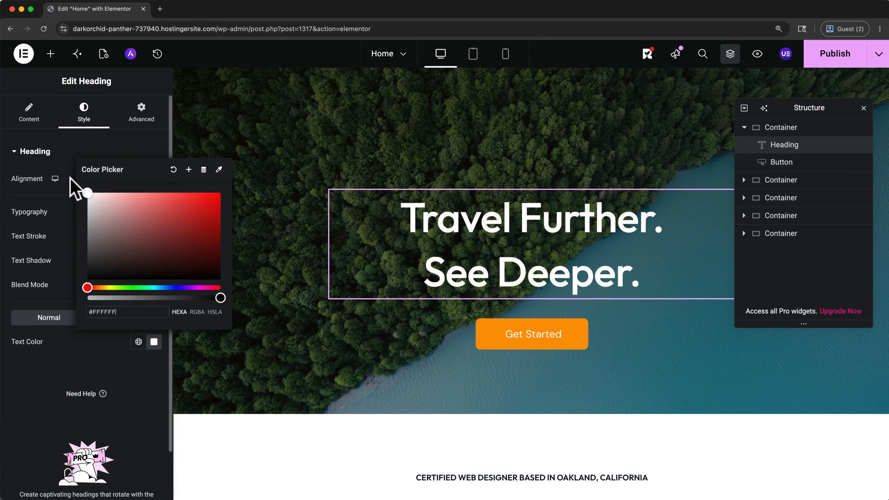
pyautogui.click(65, 350)
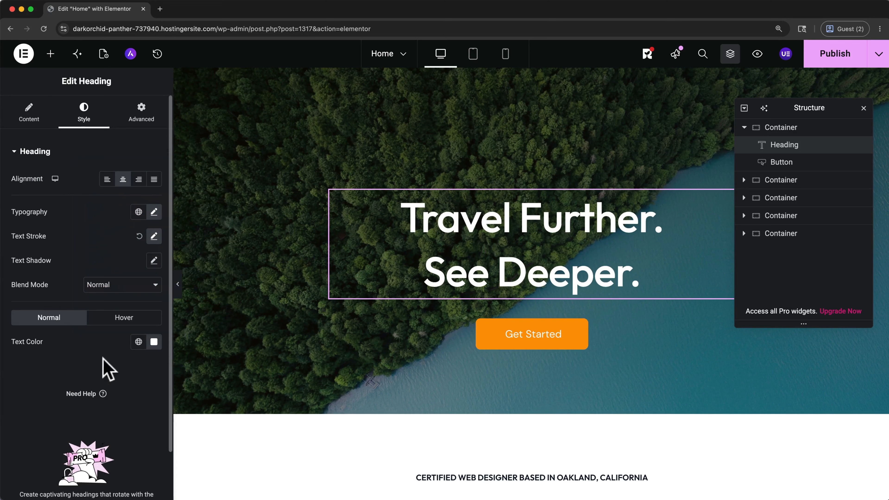
# Step: Browse the global colors and apply Theme Color 2 to the hero heading's text
pyautogui.click(138, 347)
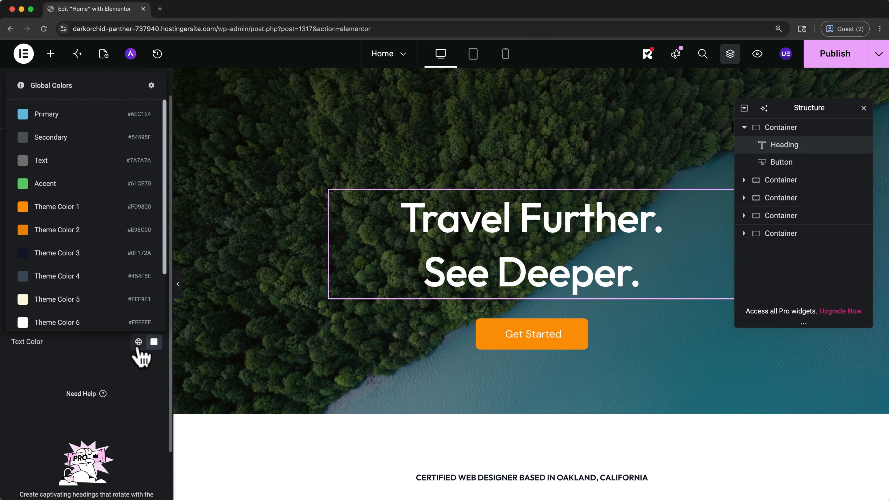
pyautogui.scroll(-3, 116, 244)
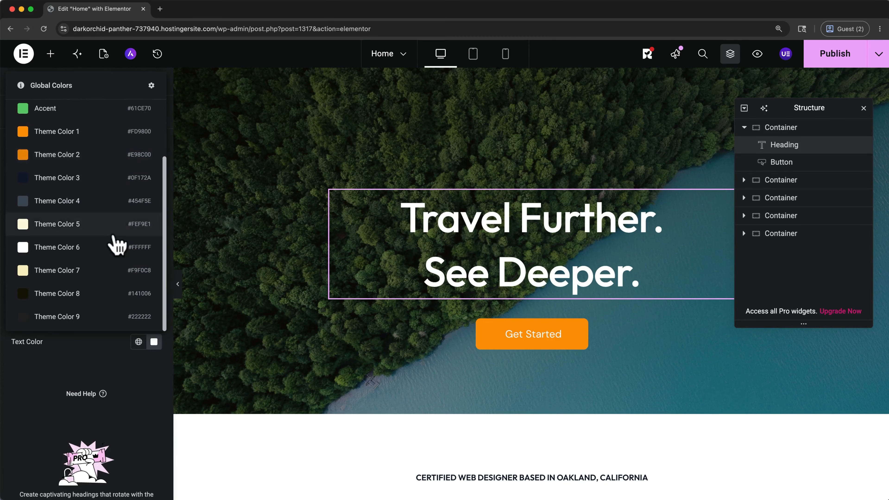
pyautogui.scroll(3, 117, 246)
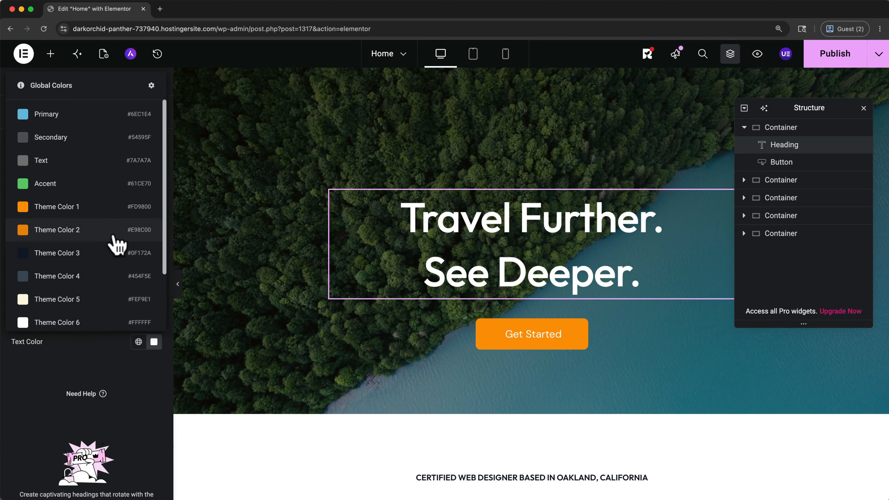
pyautogui.click(44, 367)
pyautogui.click(138, 342)
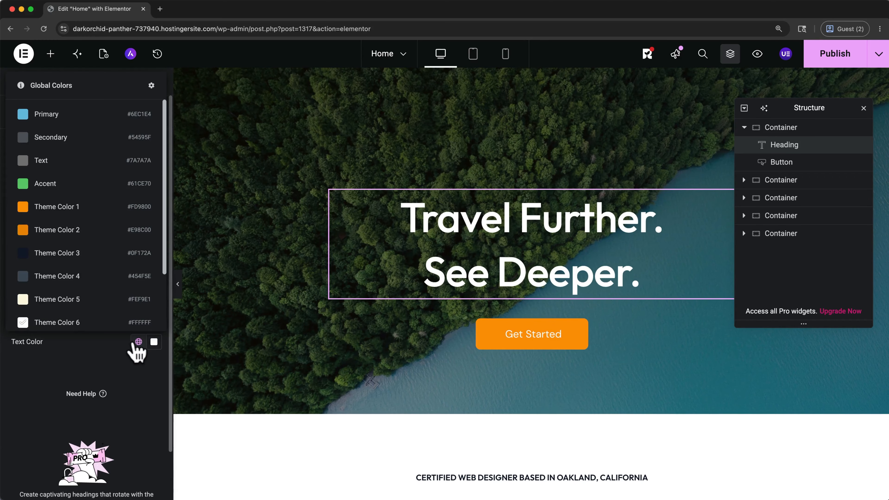
pyautogui.click(109, 230)
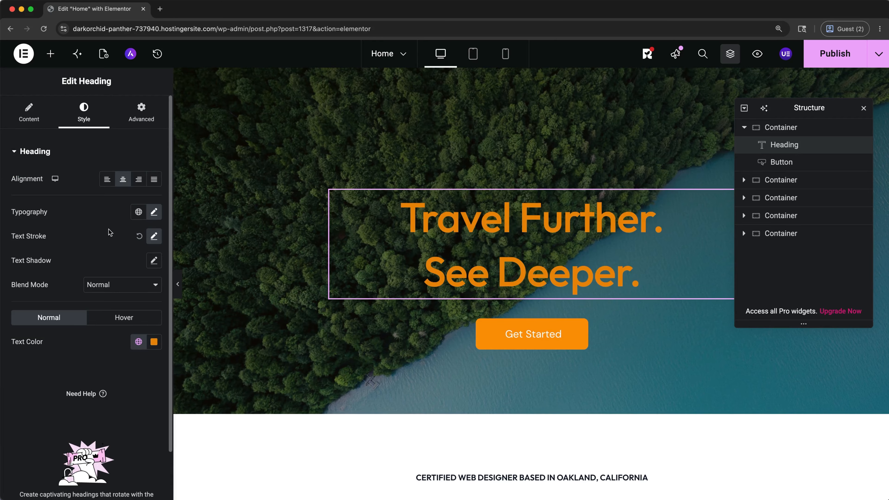
# Step: Undo the hero heading's last text color change and open the edit history
pyautogui.press('super+z')
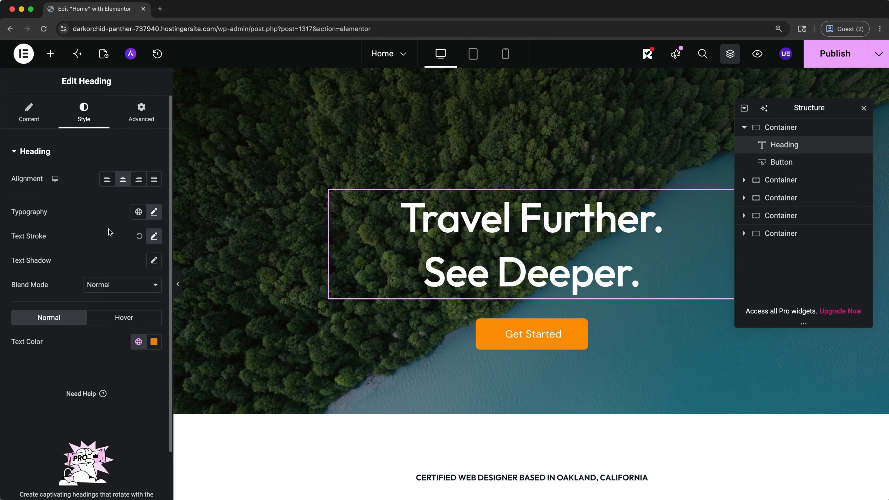
pyautogui.click(157, 55)
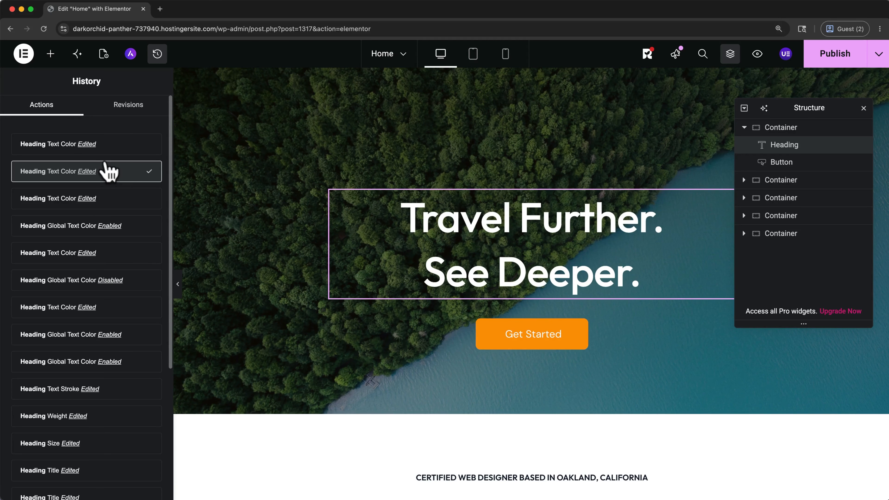
# Step: Open the image chooser for the Web Design card's image and look through the upload, media library and image search sources
pyautogui.scroll(-10, 219, 169)
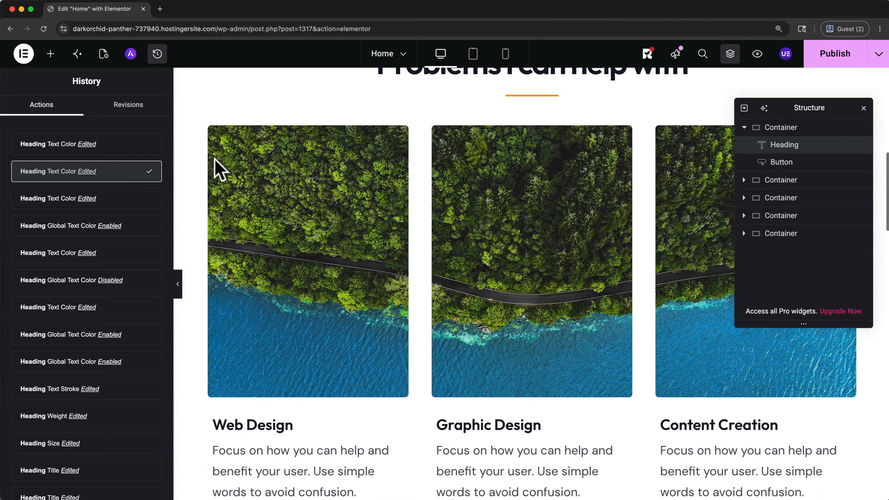
pyautogui.click(268, 214)
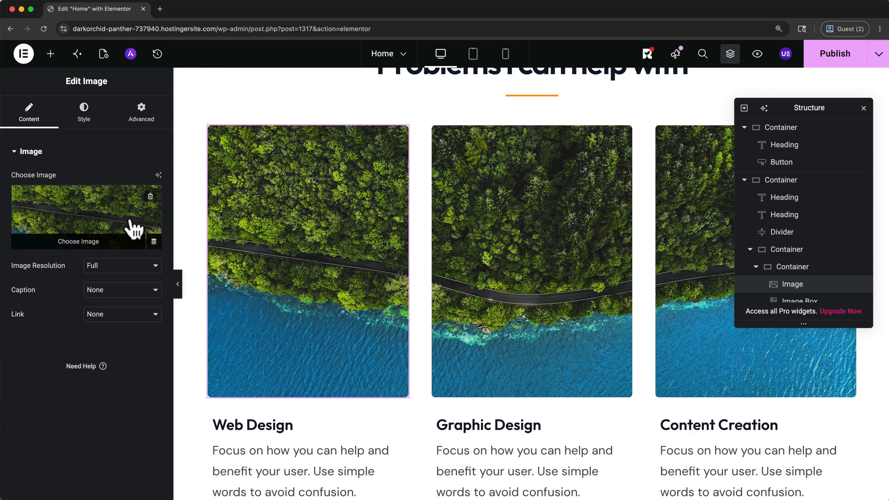
pyautogui.click(122, 240)
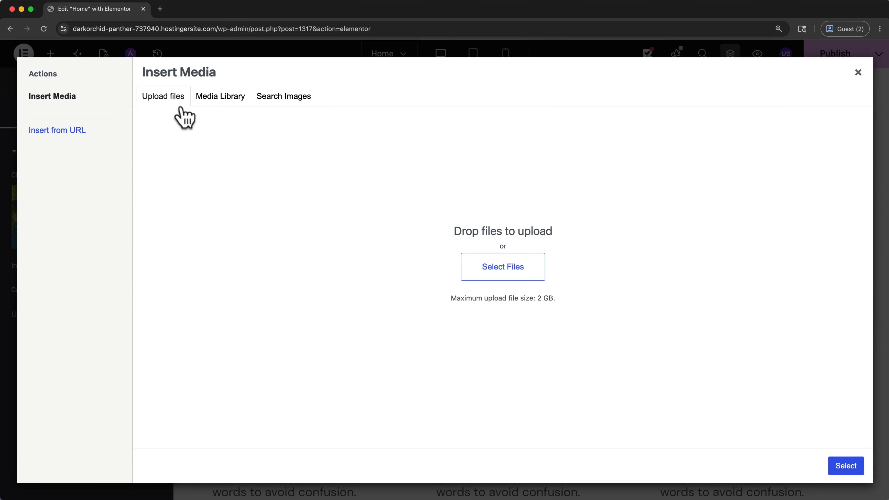
pyautogui.click(213, 106)
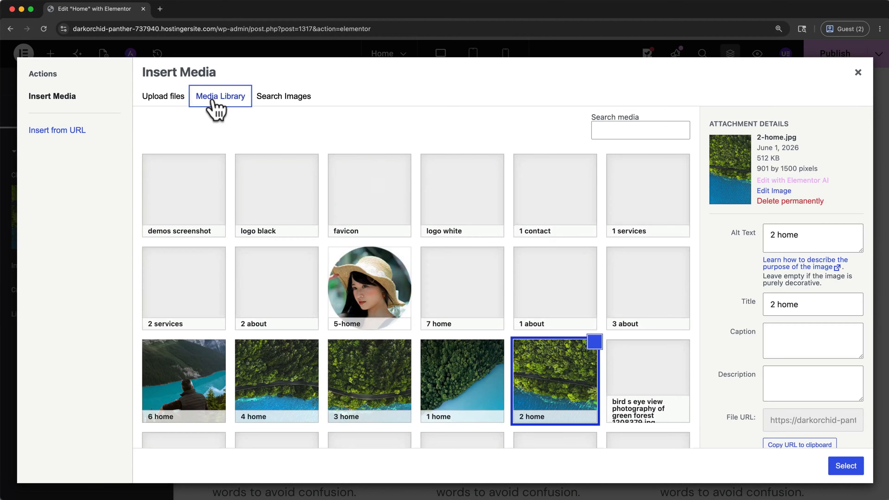
pyautogui.click(269, 98)
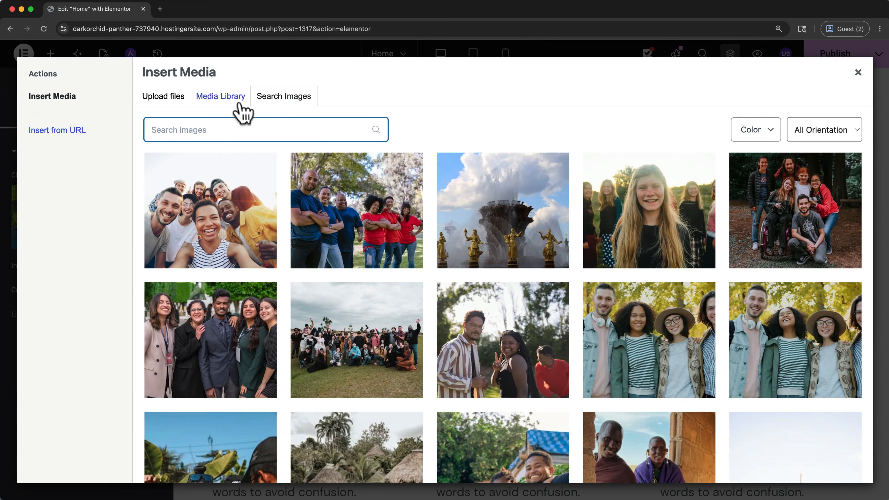
pyautogui.click(172, 99)
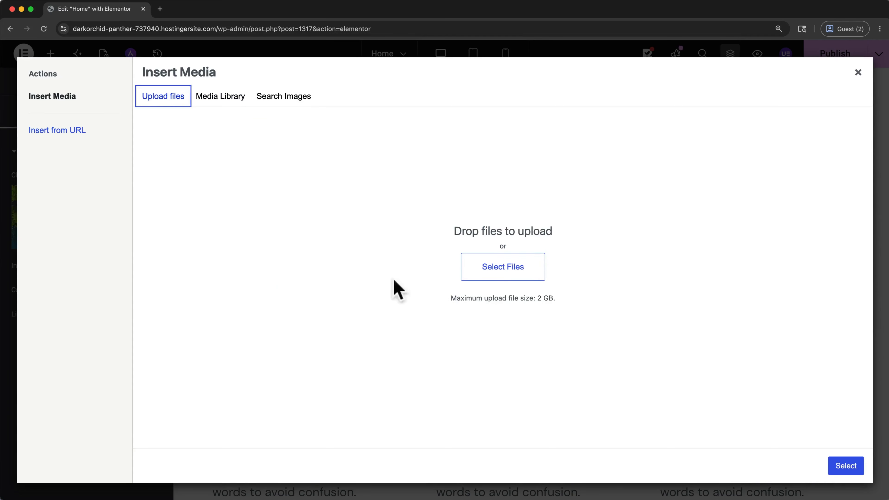
# Step: Upload explore_2.png from the Downloads folder and insert it as the Web Design card's image
pyautogui.click(490, 267)
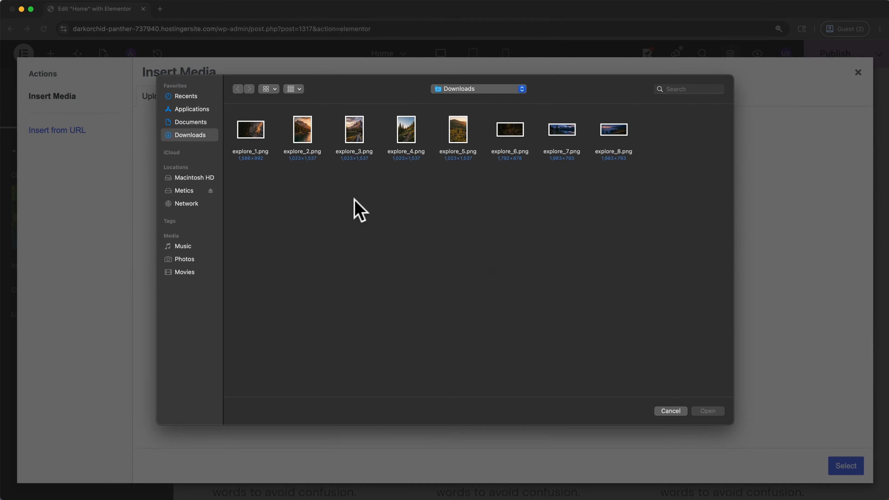
pyautogui.click(313, 138)
pyautogui.click(707, 411)
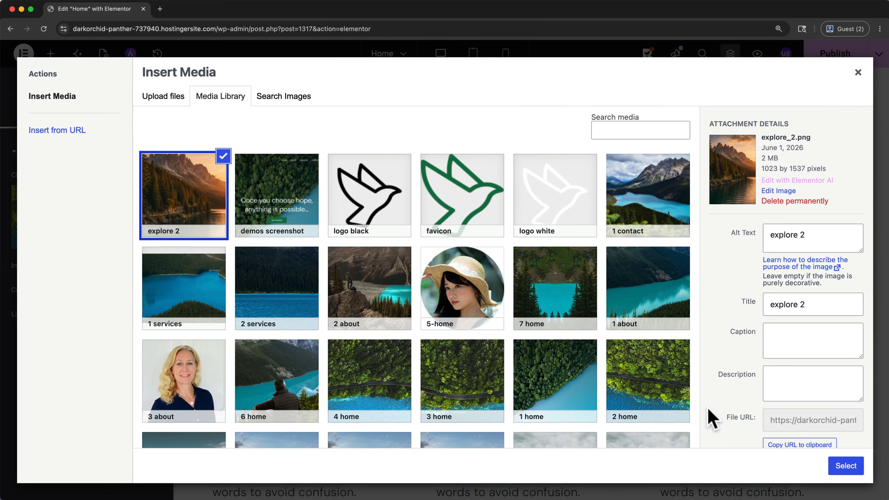
pyautogui.click(845, 466)
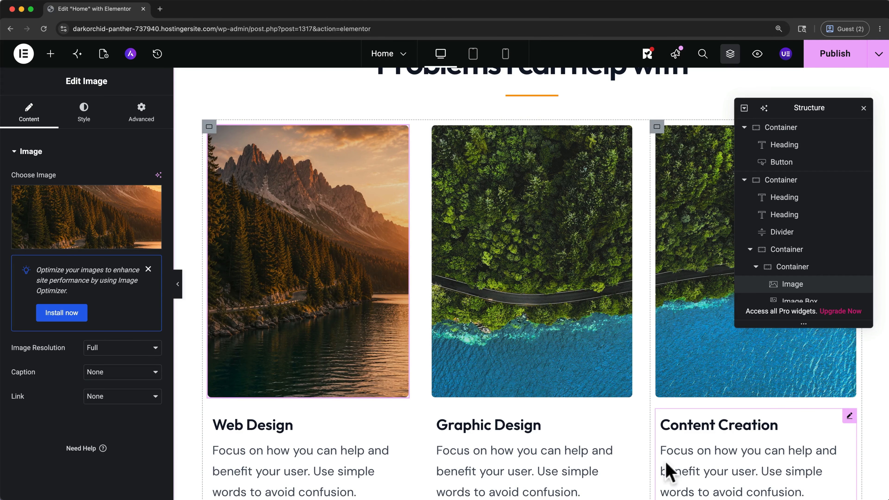
# Step: Set the Web Design image's border radius to 0 px on all four sides
pyautogui.click(89, 114)
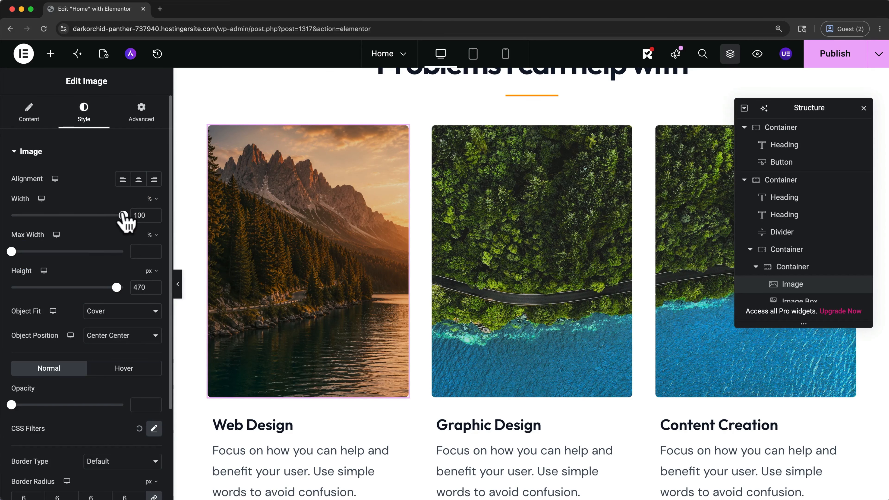
pyautogui.scroll(-3, 123, 217)
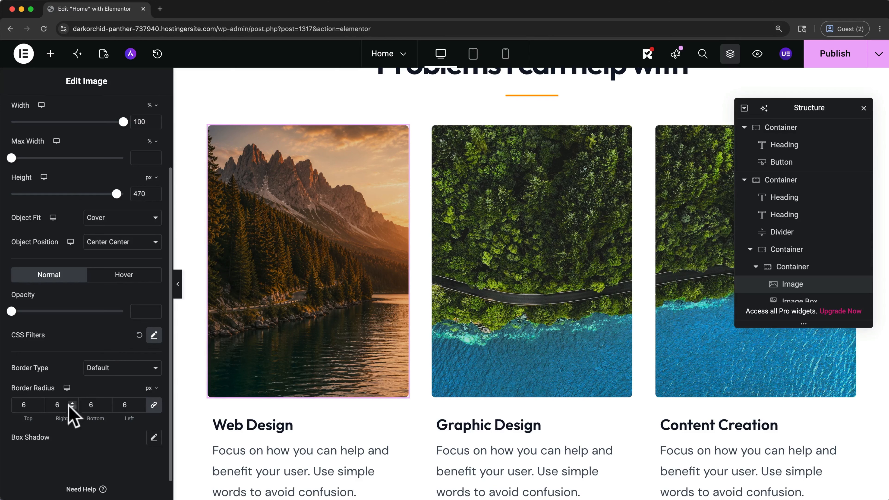
pyautogui.click(39, 408)
pyautogui.click(39, 408)
pyautogui.click(38, 408)
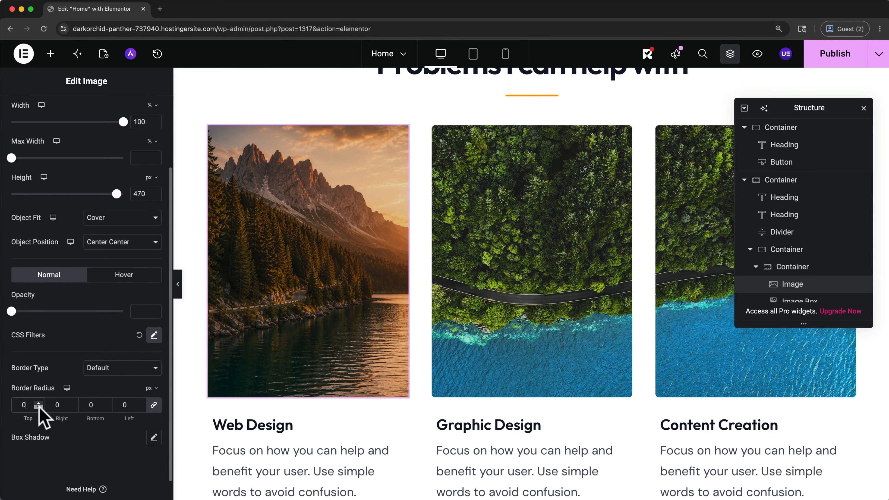
pyautogui.click(153, 405)
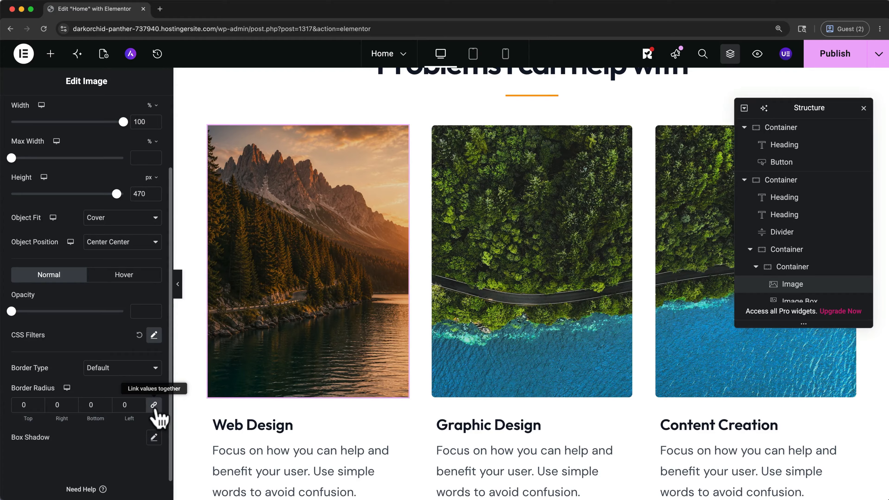
# Step: Try a box shadow on the Web Design image and reset it to default
pyautogui.click(154, 437)
pyautogui.scroll(-5, 156, 451)
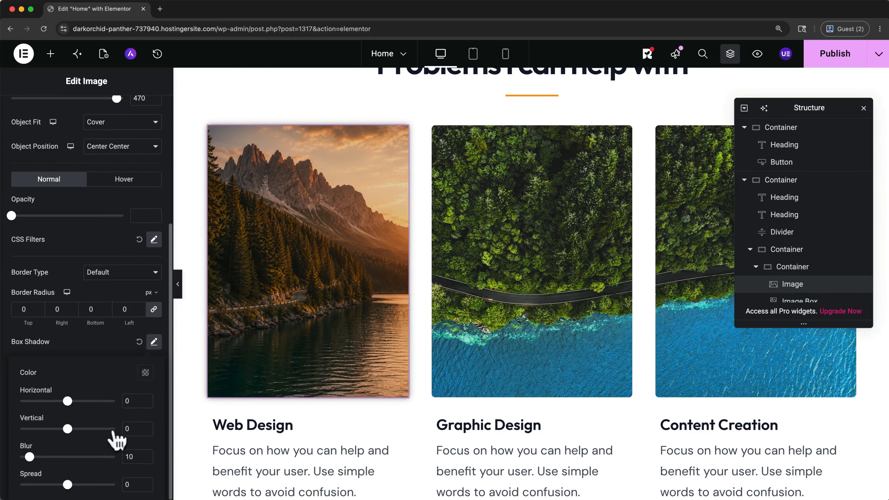
pyautogui.click(139, 342)
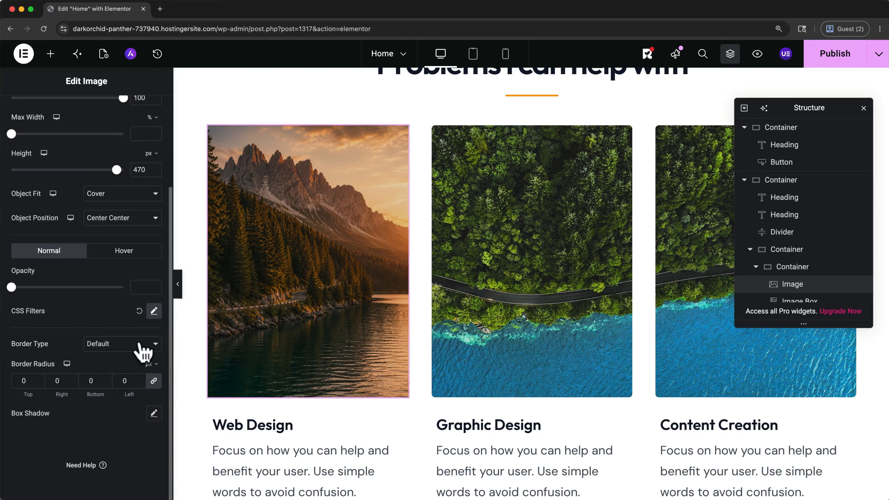
# Step: Select the Graphic Design card's image for editing
pyautogui.click(467, 292)
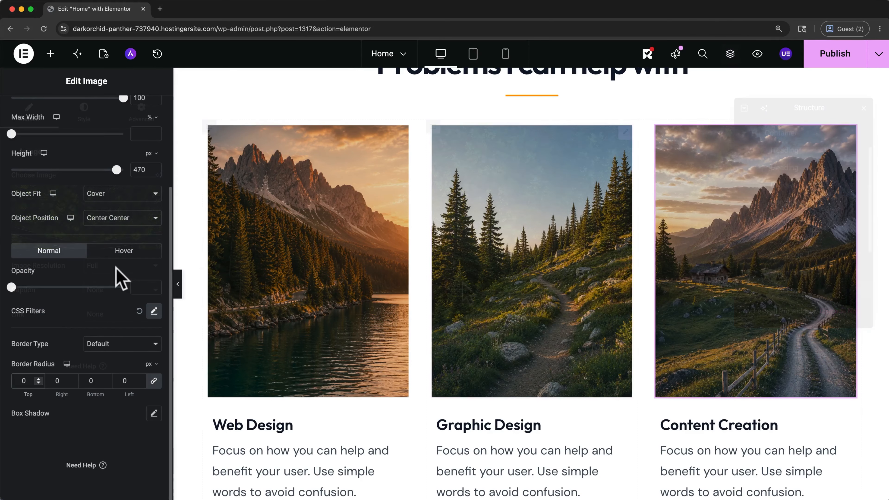
# Step: Change the hero section button's text to "Explore Trips"
pyautogui.scroll(10, 266, 174)
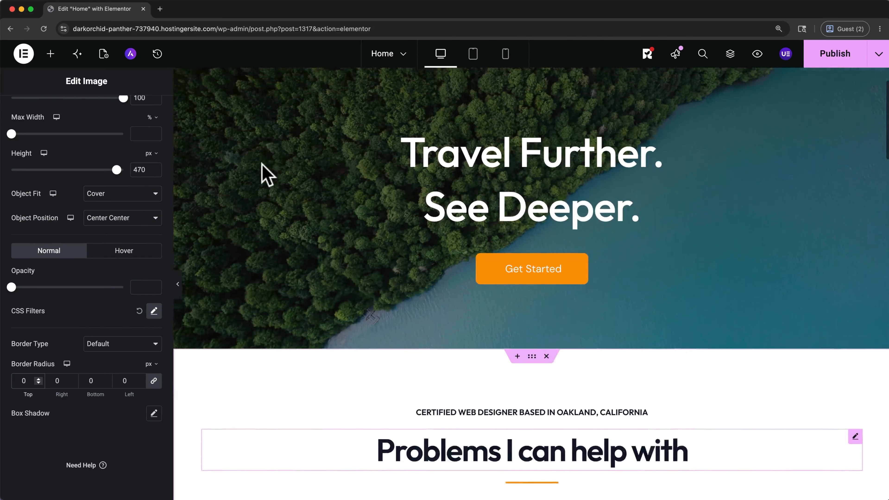
pyautogui.click(489, 303)
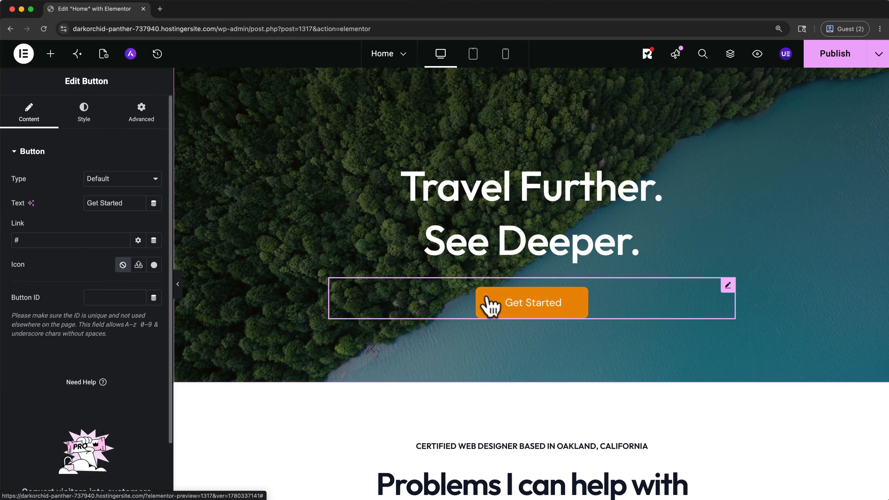
pyautogui.doubleClick(131, 203)
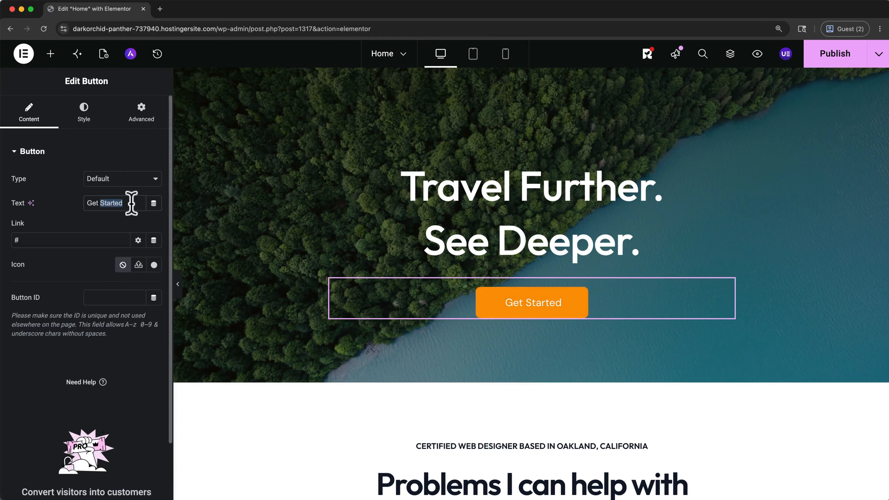
pyautogui.tripleClick(132, 203)
pyautogui.write('Explore Trips')
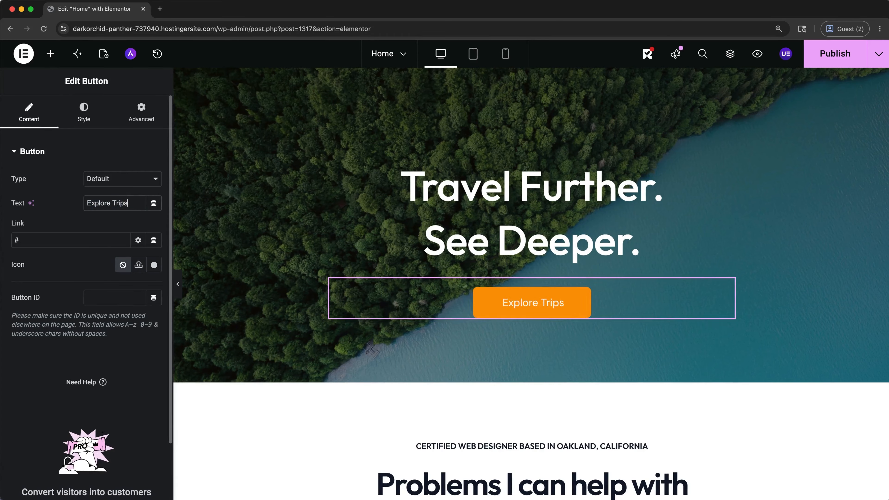
# Step: Replace the hero button's placeholder link with a link to the Services page
pyautogui.click(67, 244)
pyautogui.press('BackSpace')
pyautogui.write('Ser')
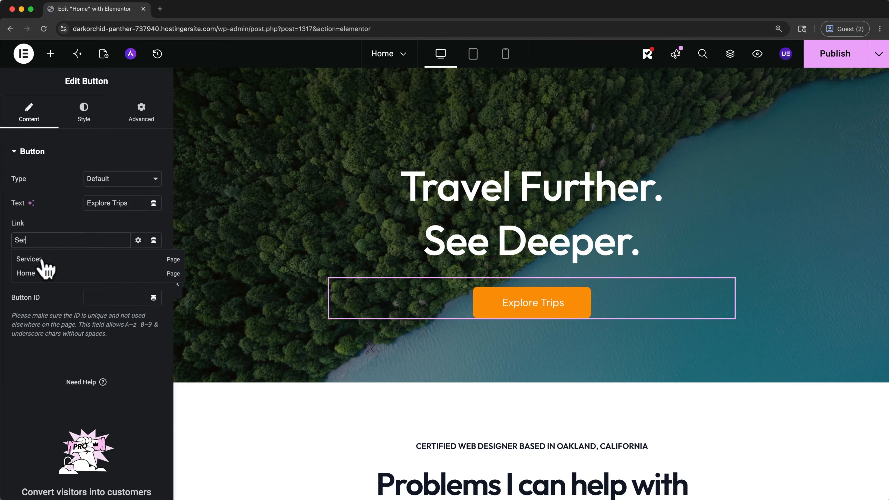
pyautogui.click(29, 259)
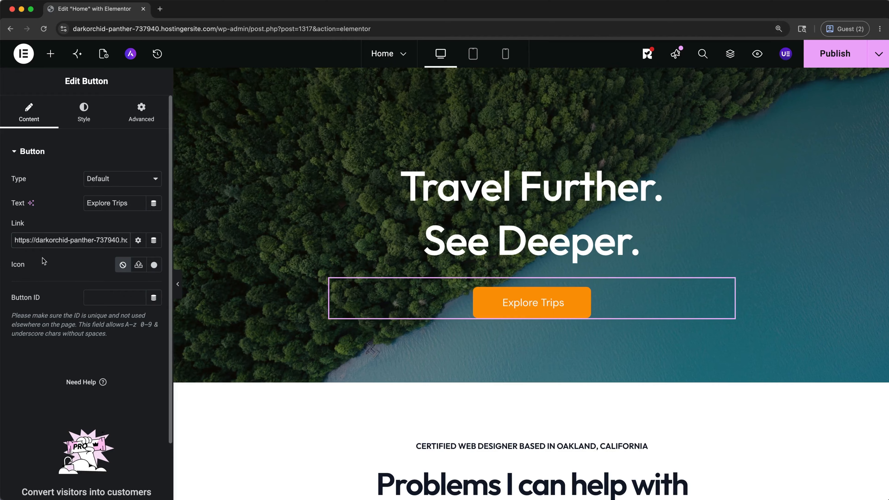
# Step: Set the hero button's typography weight to 700 (Bold)
pyautogui.click(93, 118)
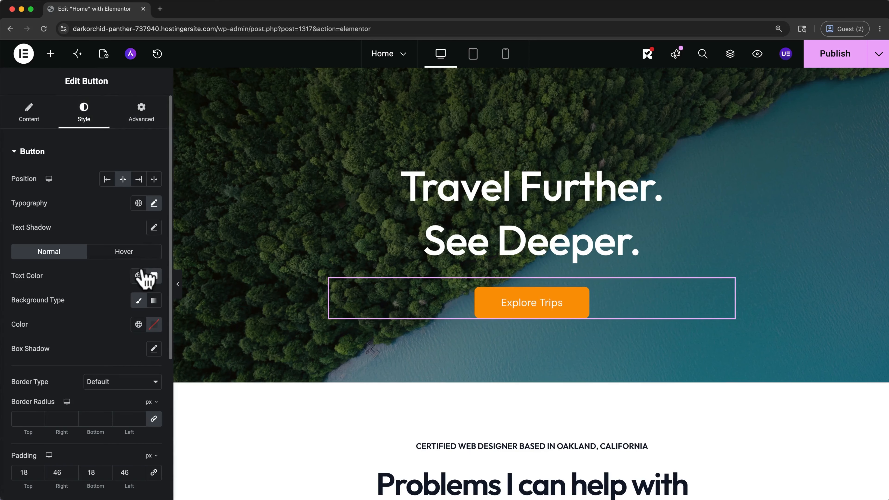
pyautogui.click(154, 203)
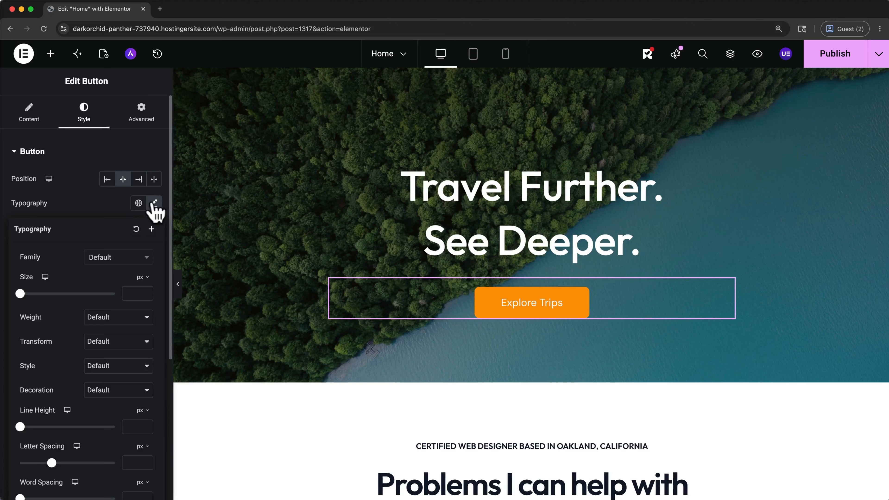
pyautogui.scroll(-4, 120, 242)
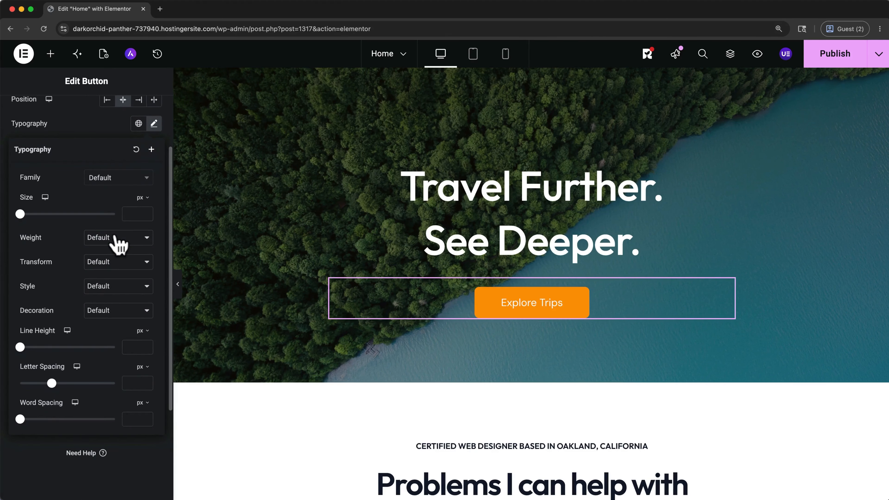
pyautogui.click(115, 239)
pyautogui.click(119, 205)
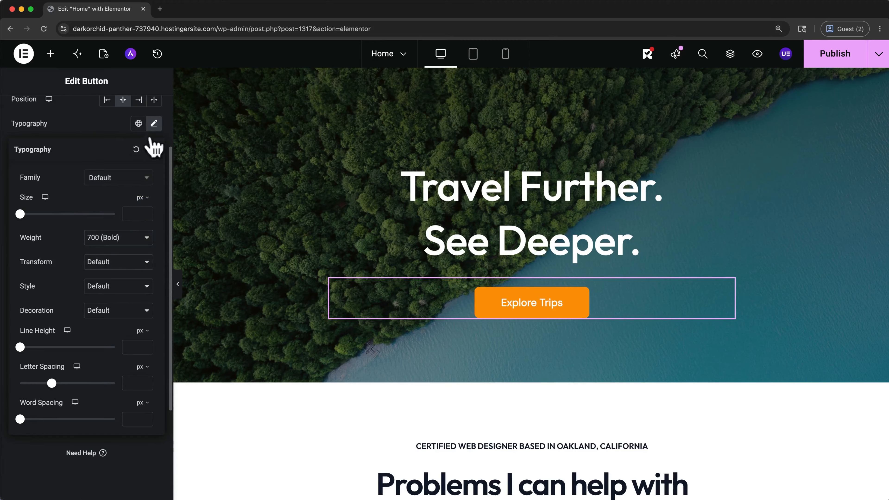
pyautogui.click(154, 127)
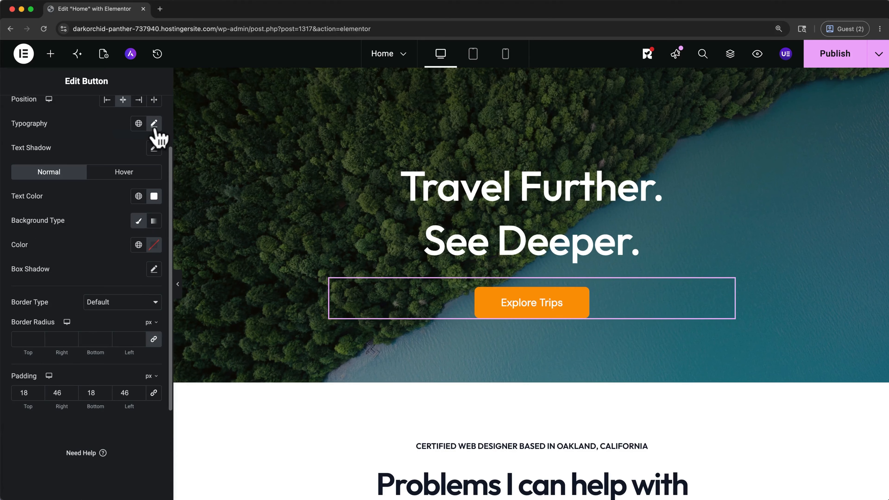
# Step: Set the hero button's border radius to 0 px on all sides, and try a box shadow before resetting it to default
pyautogui.click(38, 341)
pyautogui.click(39, 342)
pyautogui.click(38, 338)
pyautogui.click(38, 337)
pyautogui.click(153, 270)
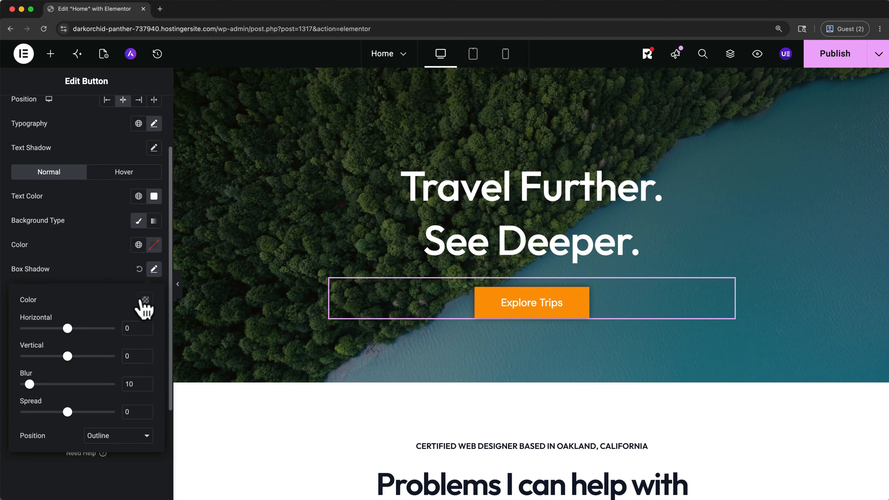
pyautogui.click(139, 270)
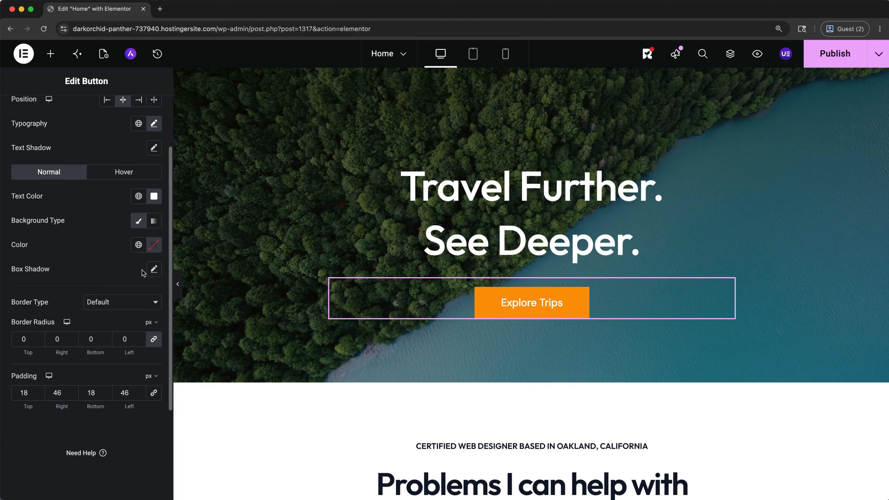
# Step: Set the hero button's top and bottom padding to 23 px and show its hover-state style settings
pyautogui.click(38, 391)
pyautogui.click(38, 390)
pyautogui.click(38, 391)
pyautogui.click(37, 391)
pyautogui.click(38, 391)
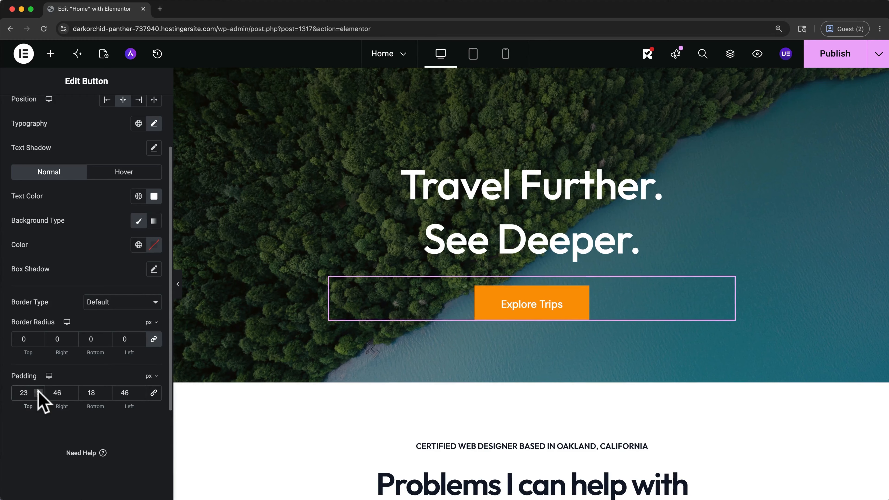
pyautogui.click(106, 391)
pyautogui.click(106, 391)
pyautogui.click(106, 390)
pyautogui.click(106, 391)
pyautogui.click(106, 390)
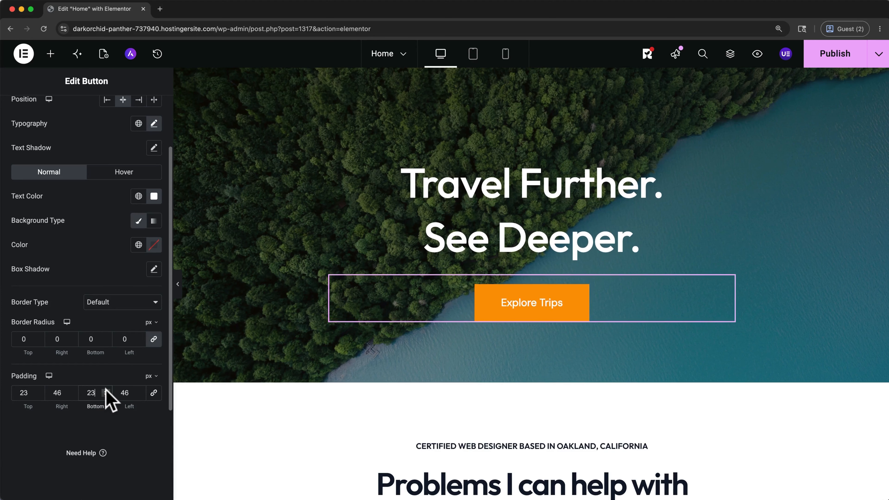
pyautogui.click(154, 393)
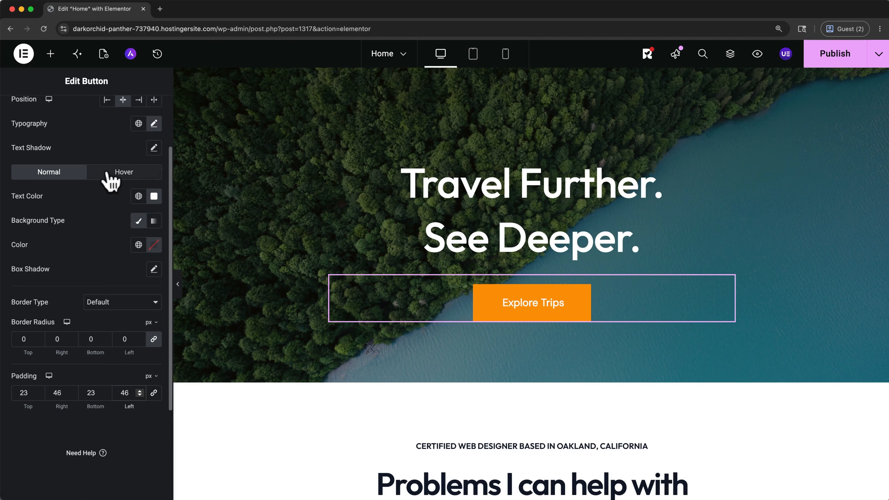
pyautogui.click(112, 178)
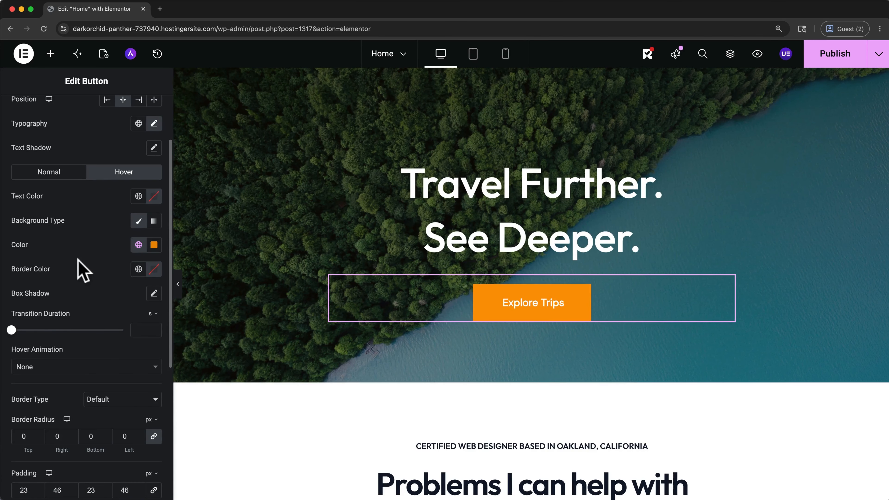
# Step: Replace the hero container's classic background image by uploading and selecting explore_1.png from the Downloads folder
pyautogui.scroll(2, 224, 162)
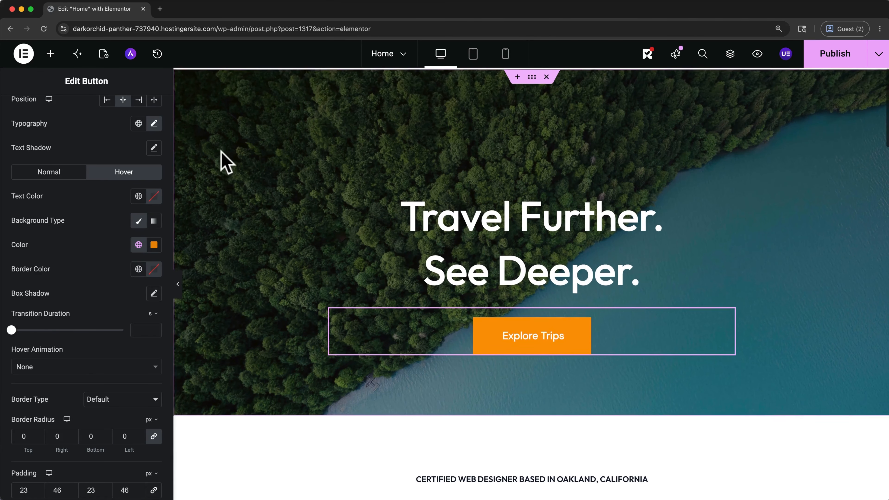
pyautogui.click(531, 76)
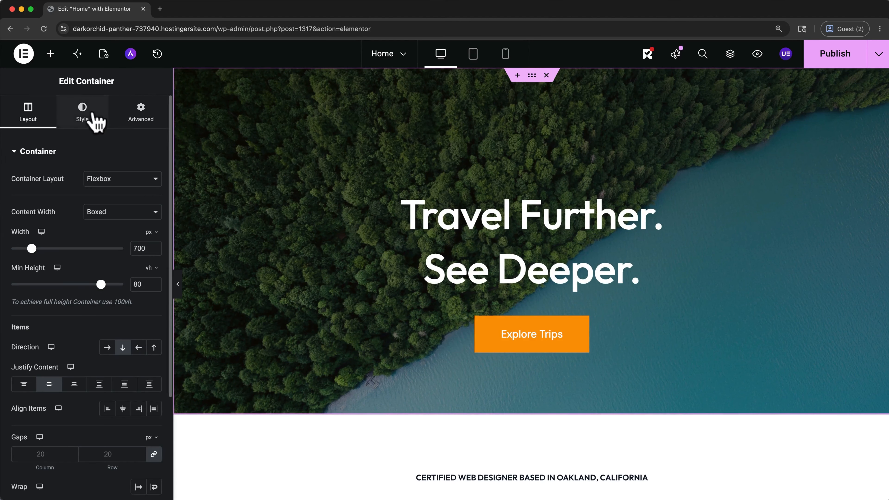
pyautogui.click(86, 116)
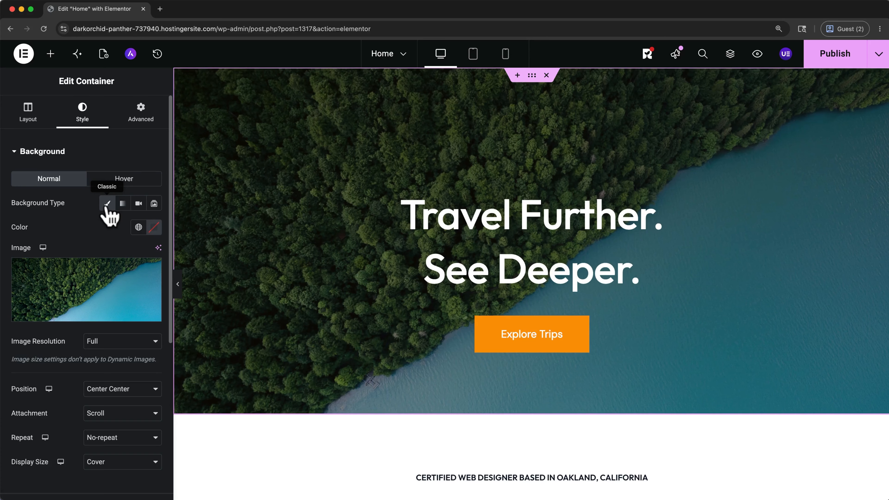
pyautogui.moveTo(119, 297)
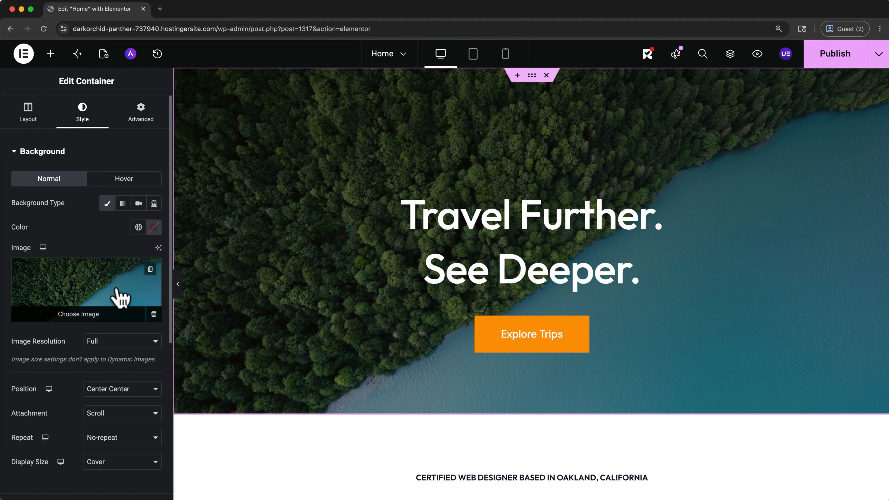
pyautogui.click(99, 316)
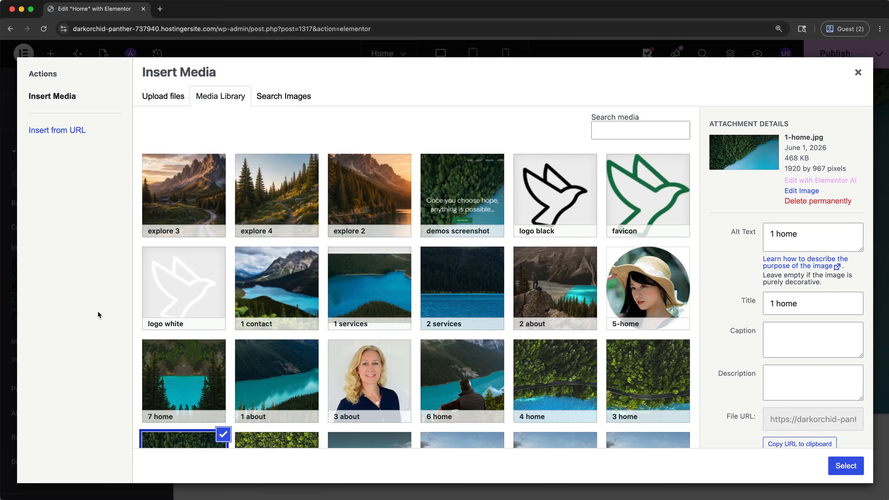
pyautogui.click(160, 98)
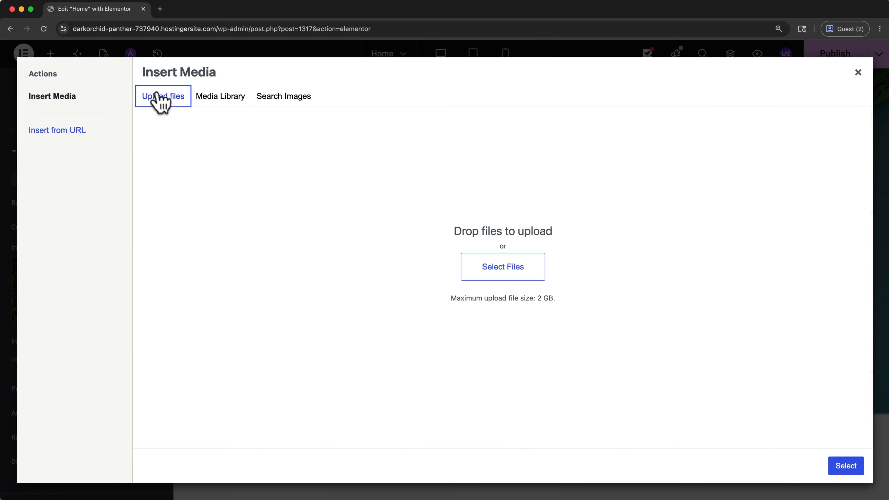
pyautogui.click(462, 265)
pyautogui.click(257, 135)
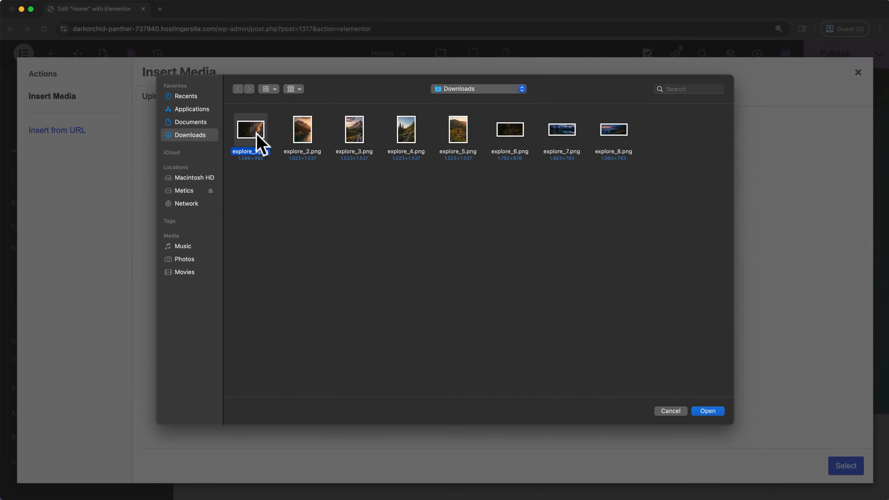
pyautogui.click(719, 413)
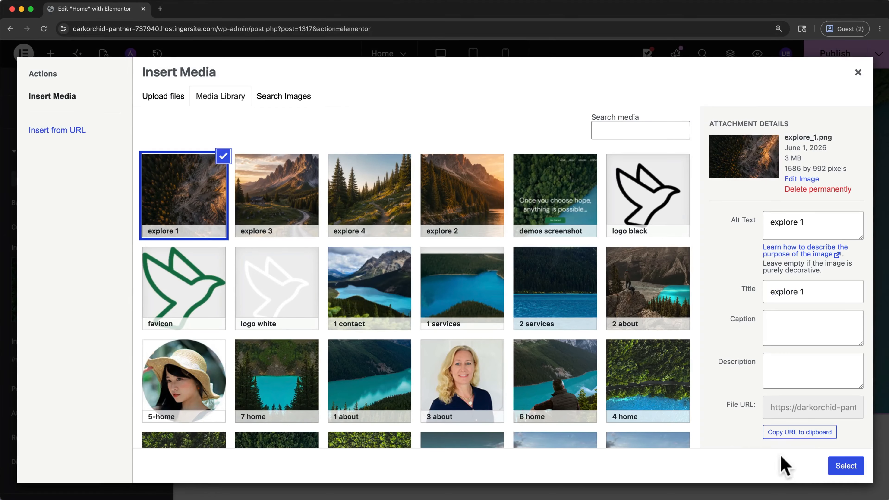
pyautogui.click(844, 467)
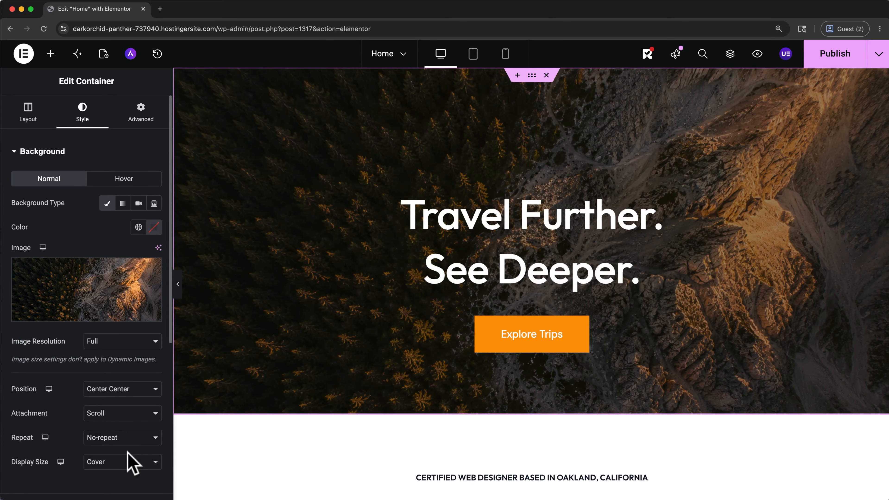
# Step: Set the hero background image position to Bottom Center and the background overlay opacity to 0.39
pyautogui.click(153, 391)
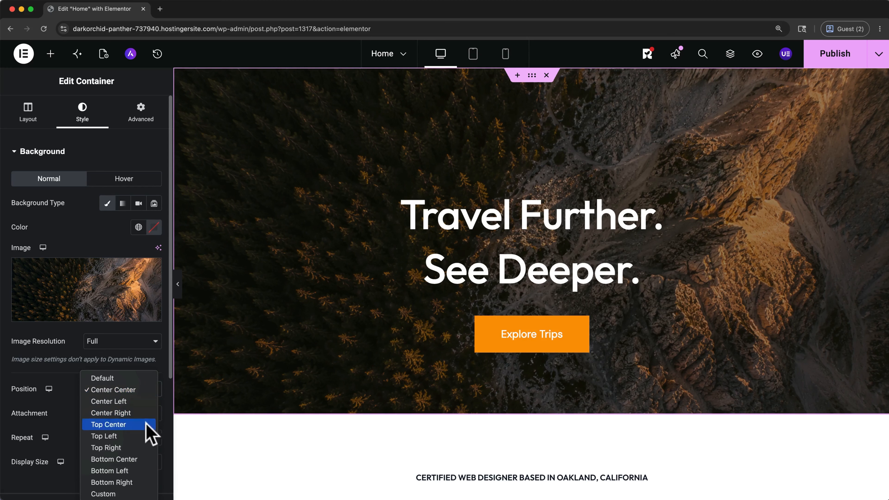
pyautogui.click(144, 459)
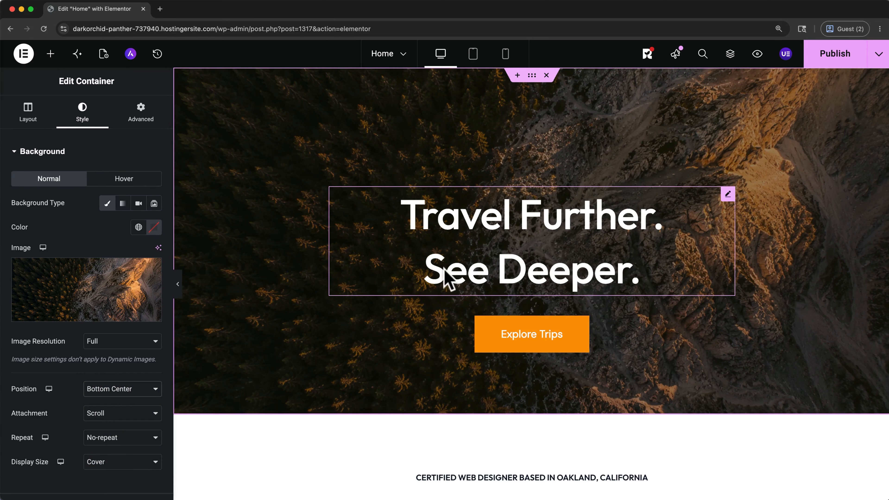
pyautogui.scroll(-5, 80, 423)
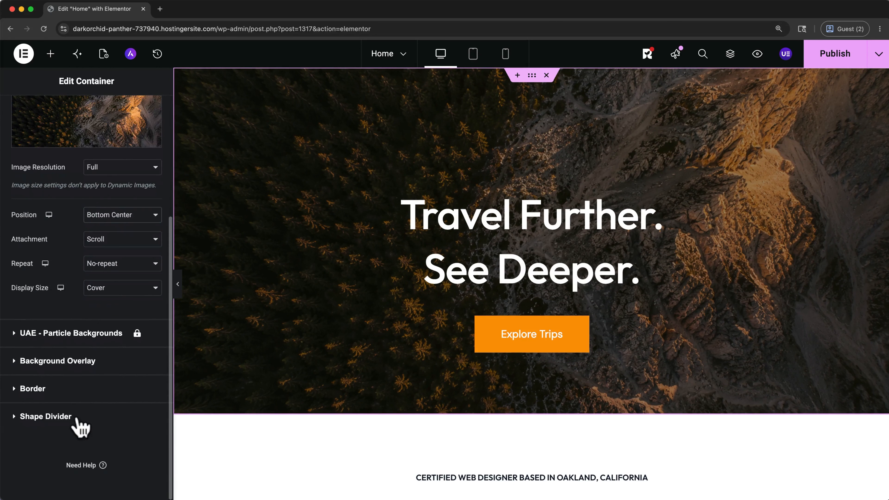
pyautogui.click(16, 363)
pyautogui.click(138, 283)
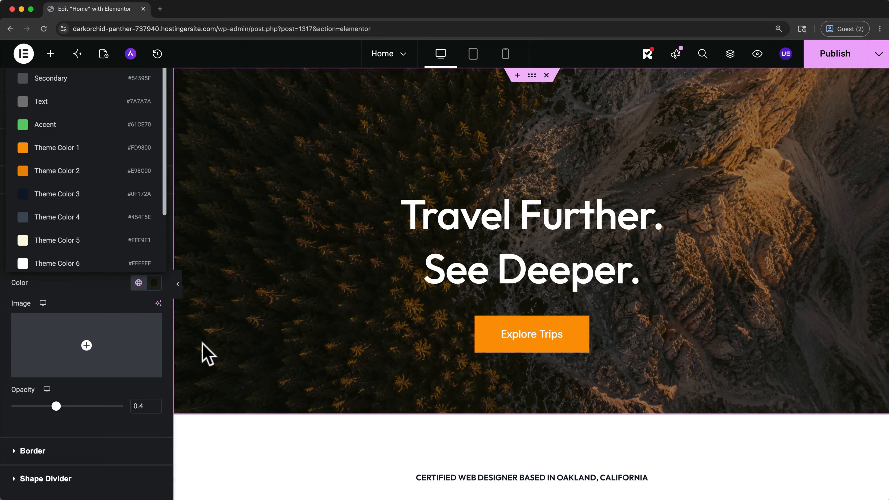
pyautogui.moveTo(56, 406)
pyautogui.mouseDown()
pyautogui.moveTo(122, 406)
pyautogui.moveTo(7, 410)
pyautogui.moveTo(54, 405)
pyautogui.mouseUp()
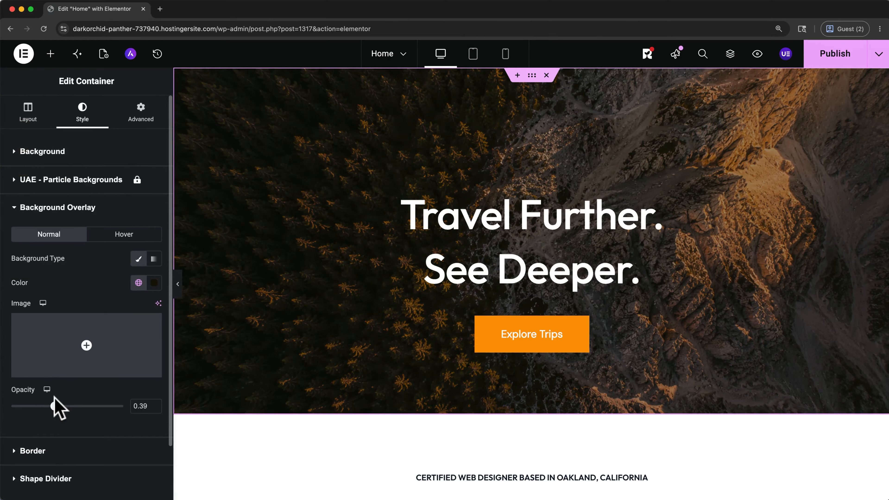
# Step: Try the Video and Slideshow background types on the hero container and return to the Classic type
pyautogui.click(21, 155)
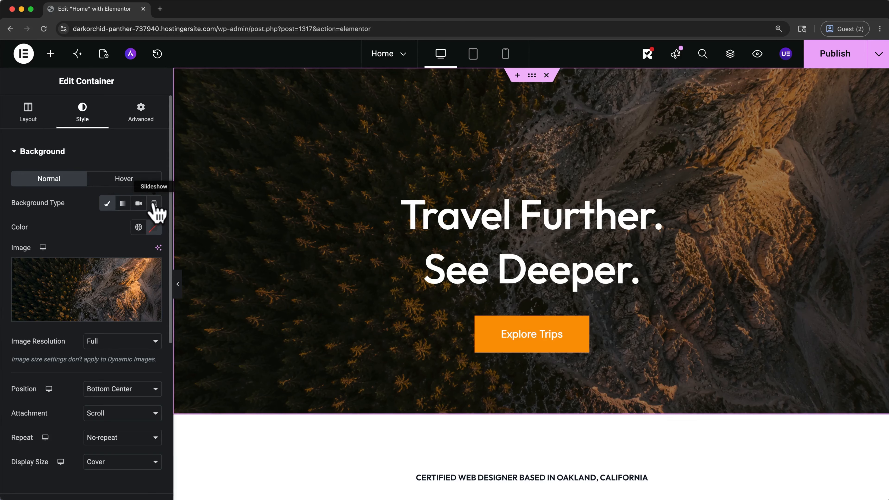
pyautogui.click(138, 204)
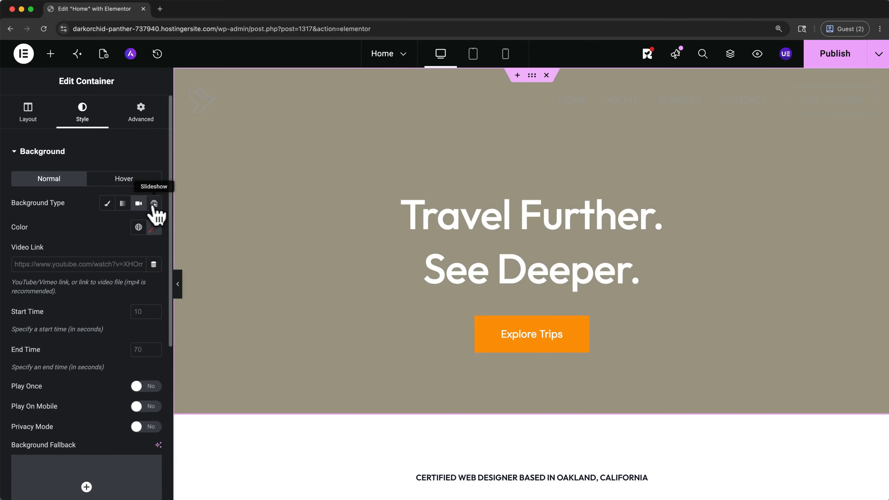
pyautogui.click(154, 204)
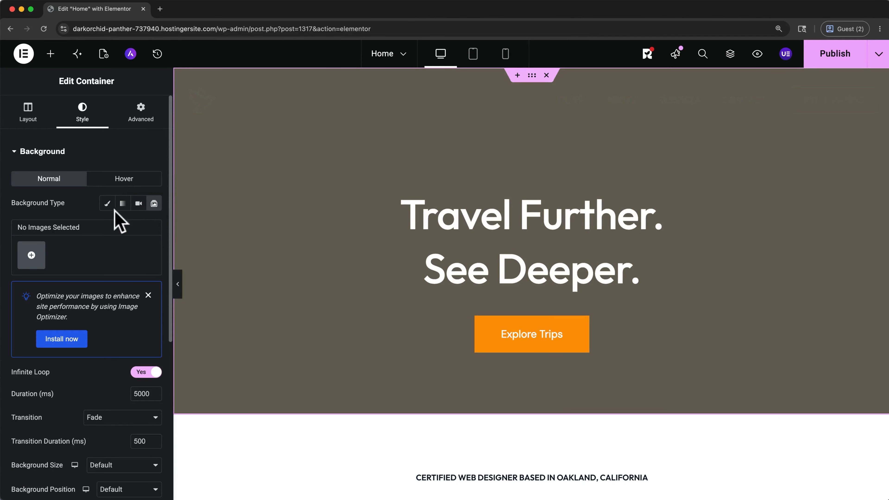
pyautogui.click(107, 204)
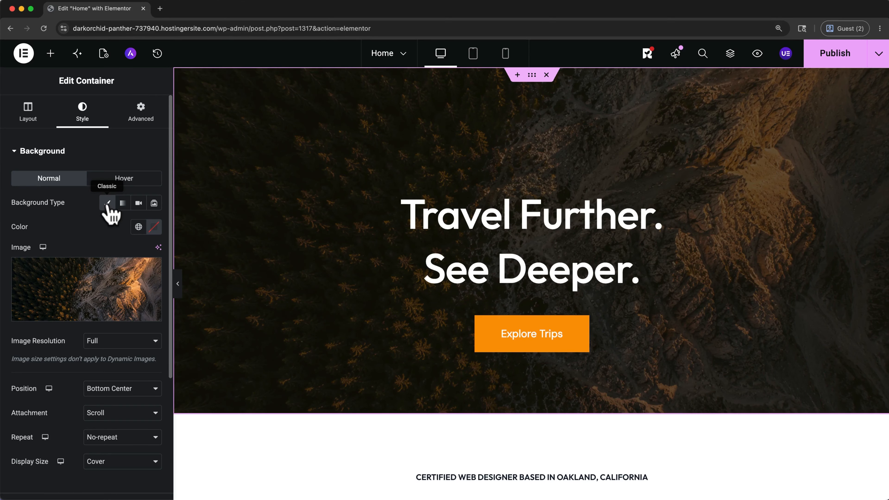
# Step: Add a Heading widget between the hero title and the Explore Trips button
pyautogui.click(51, 59)
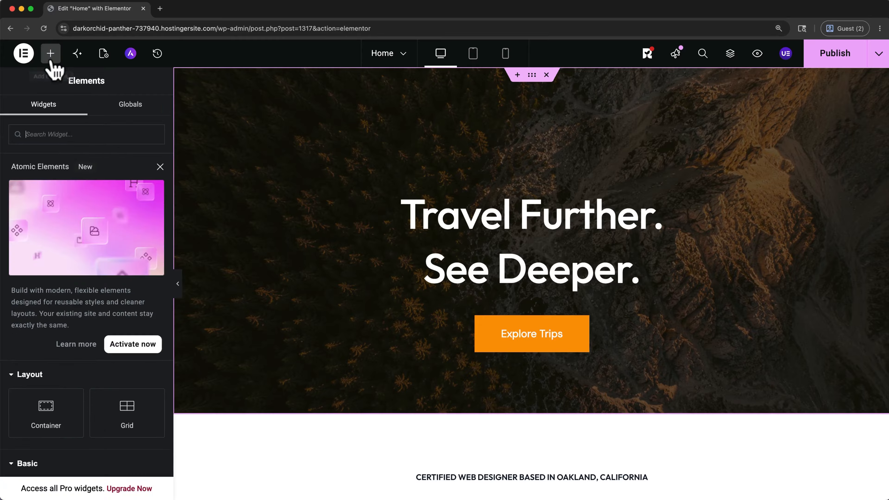
pyautogui.scroll(-6, 24, 115)
pyautogui.scroll(-4, 17, 106)
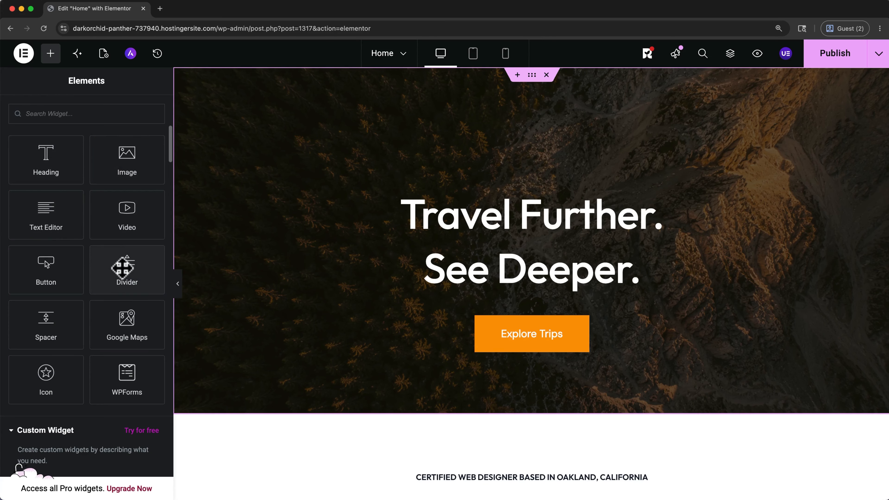
pyautogui.moveTo(28, 163); pyautogui.dragTo(462, 296)
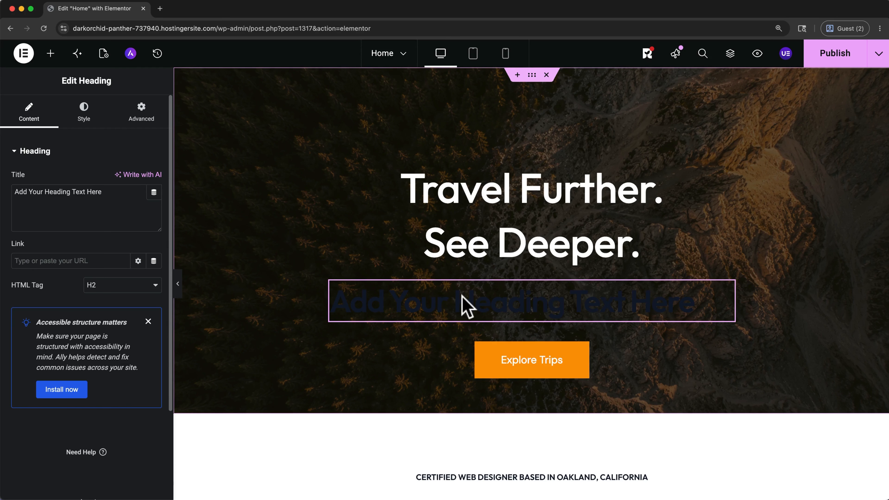
# Step: Set the placeholder heading's text color to the global Theme Color 6 and delete that heading from the hero
pyautogui.click(84, 119)
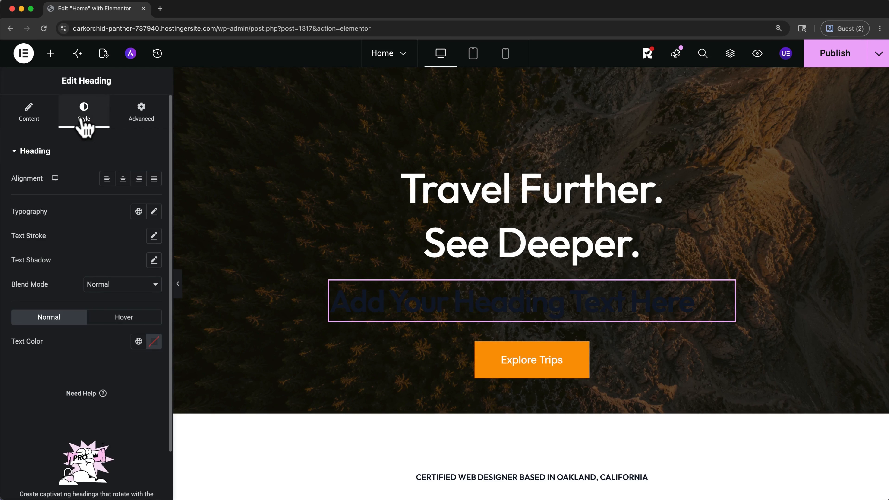
pyautogui.click(139, 341)
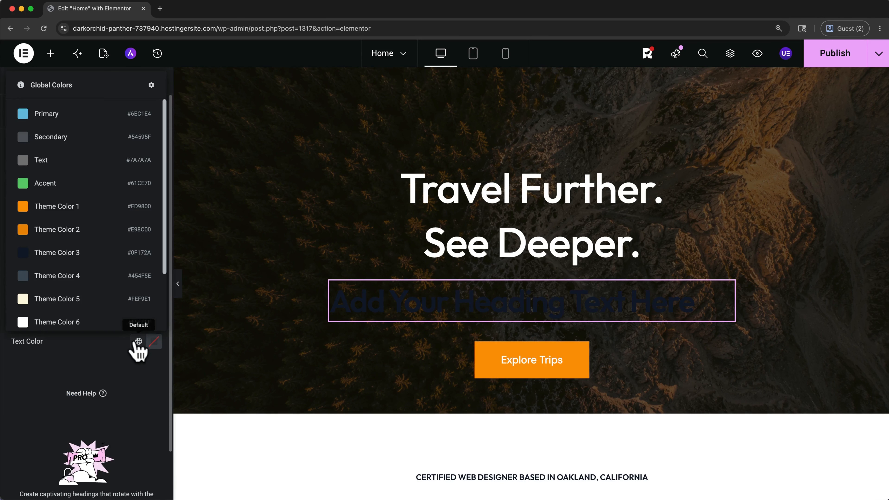
pyautogui.click(84, 324)
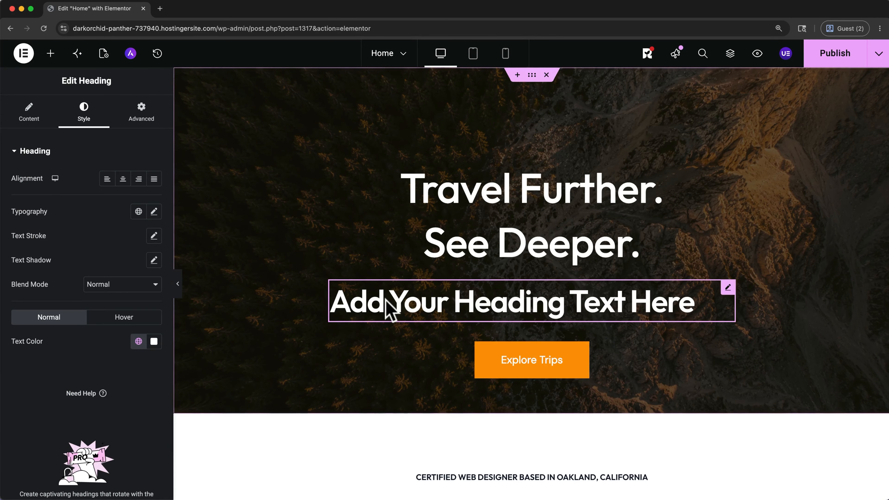
pyautogui.rightClick(390, 309)
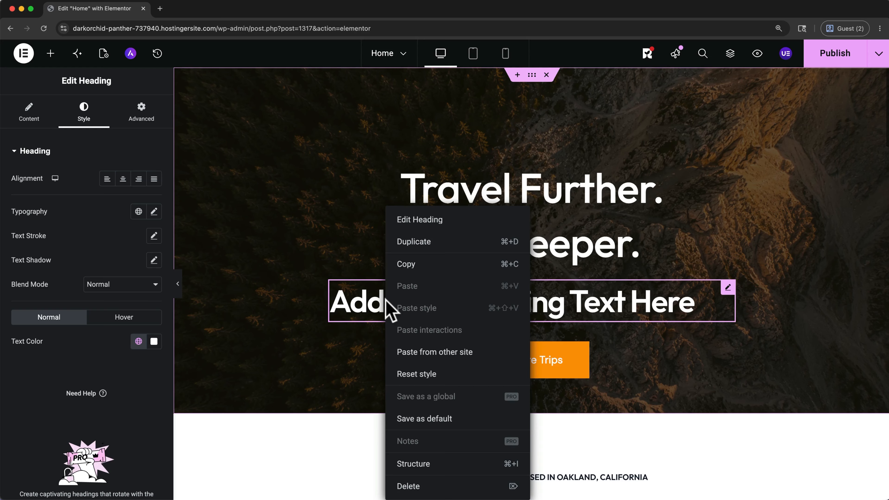
pyautogui.click(416, 486)
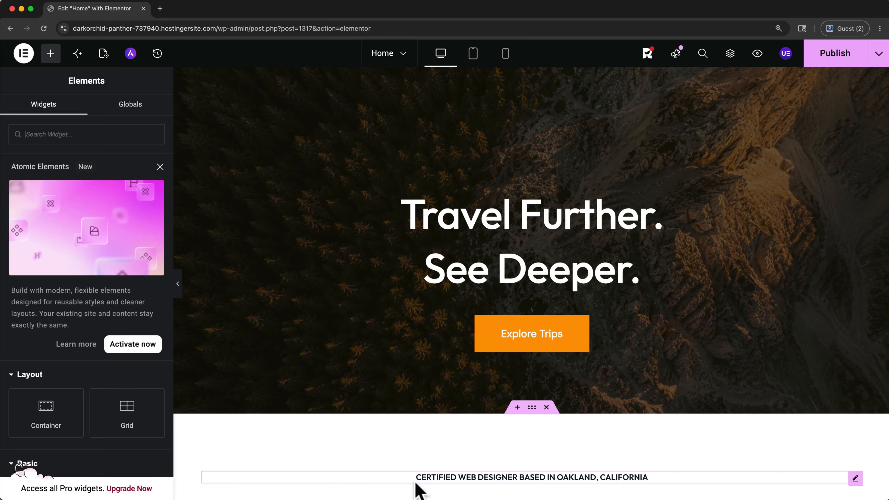
# Step: Delete the client testimonial section below the three service cards and undo the deletion
pyautogui.scroll(-15, 417, 489)
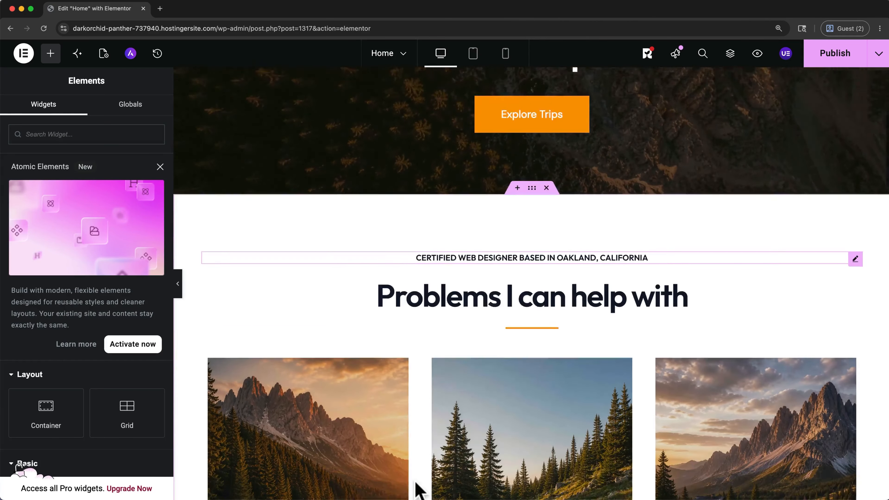
pyautogui.scroll(-8, 417, 488)
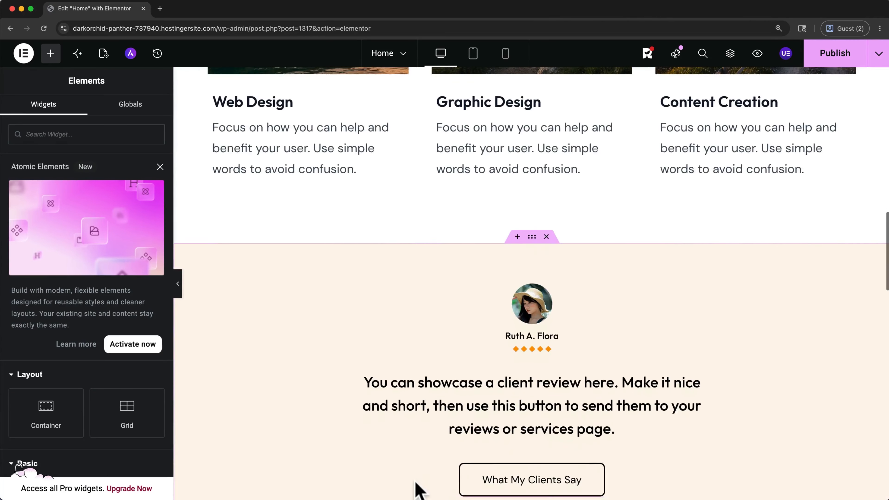
pyautogui.click(545, 237)
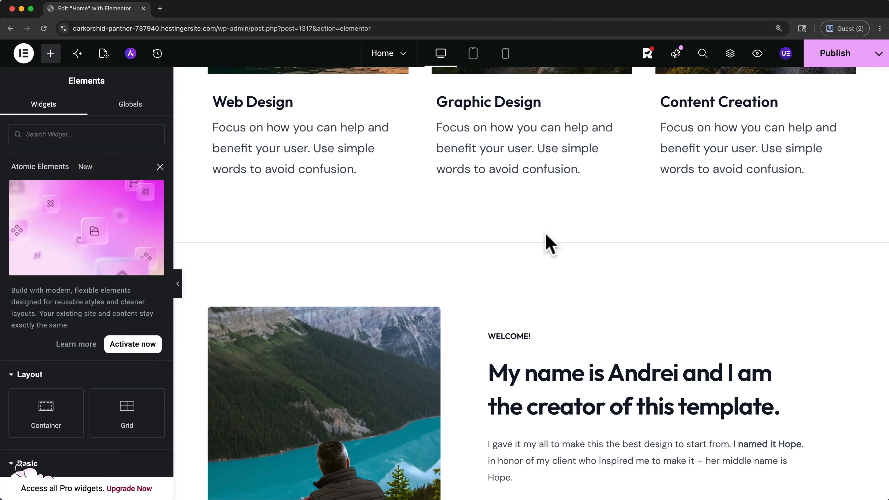
pyautogui.click(546, 237)
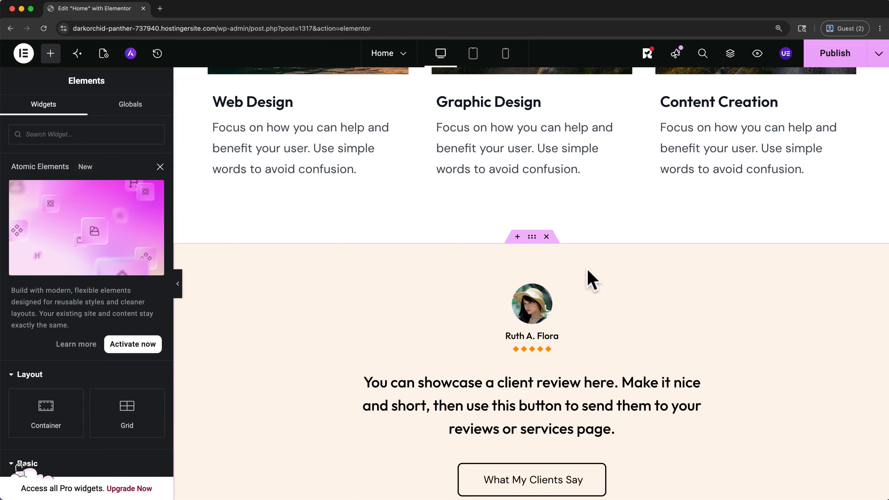
# Step: Set the hero heading's padding to 5 px on all sides
pyautogui.scroll(15, 592, 279)
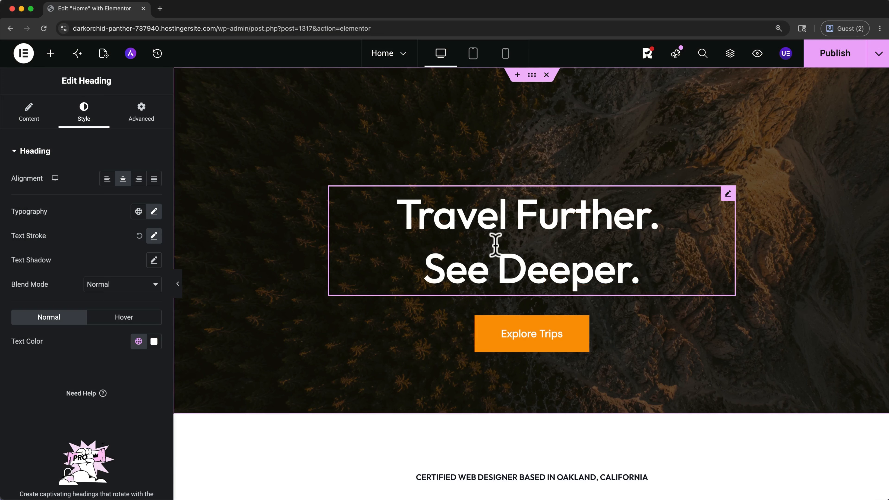
pyautogui.click(143, 114)
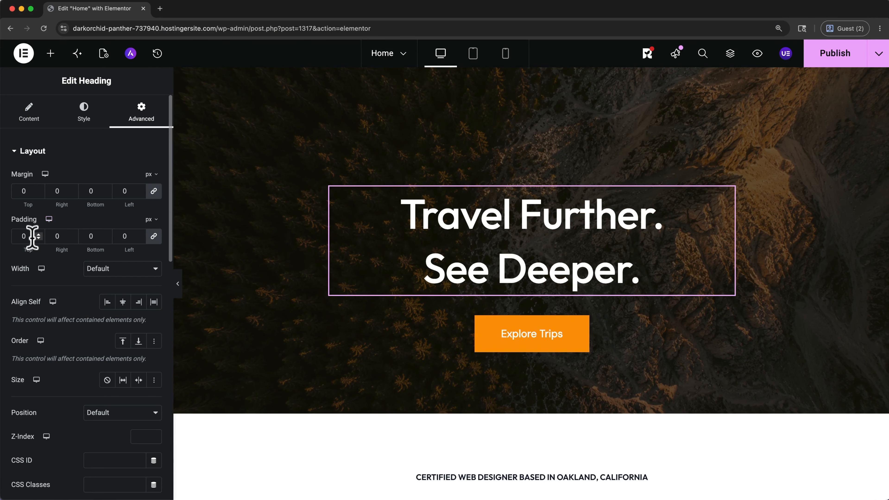
pyautogui.press('Up')
pyautogui.press('Up')
pyautogui.press('Up')
pyautogui.press('Up')
pyautogui.press('Up')
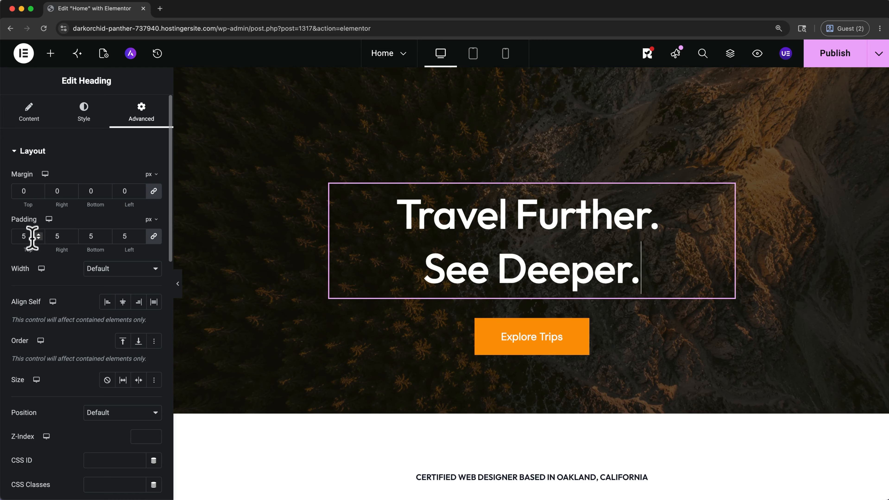
# Step: Add a Spacer widget of 152 px between the hero heading and the Explore Trips button, and delete that spacer
pyautogui.click(45, 58)
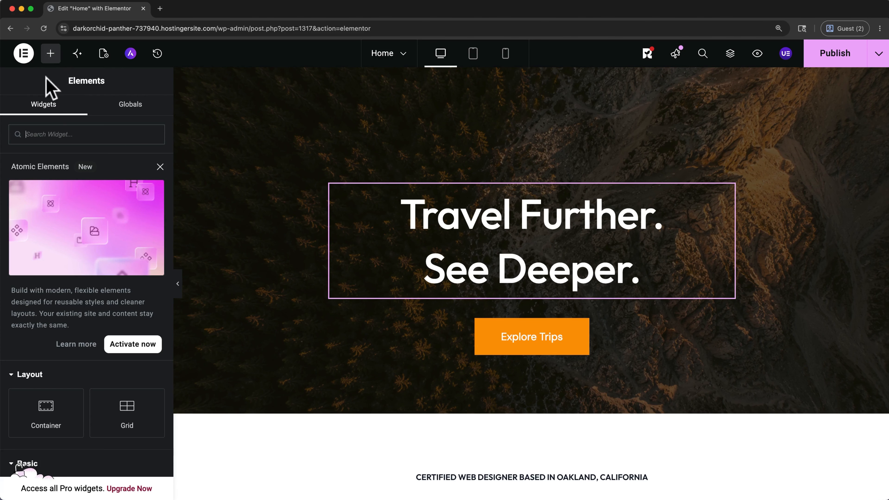
pyautogui.scroll(-5, 78, 235)
pyautogui.scroll(-3, 76, 235)
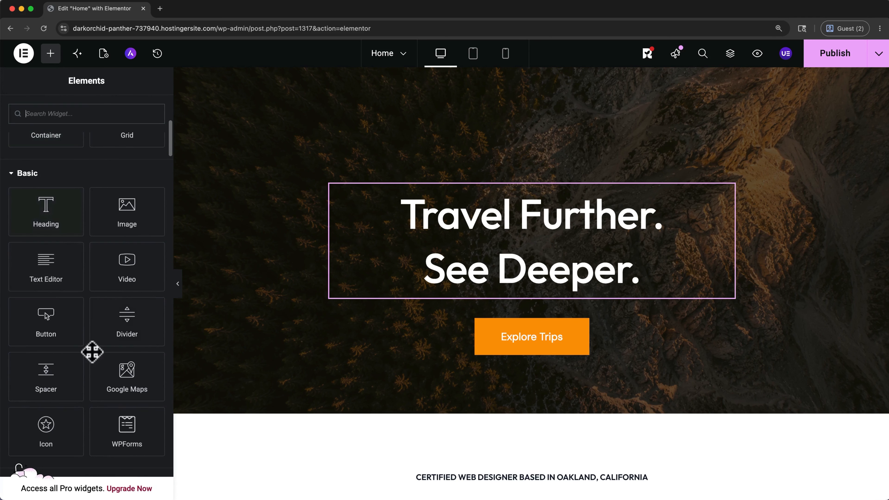
pyautogui.moveTo(55, 376); pyautogui.dragTo(474, 306)
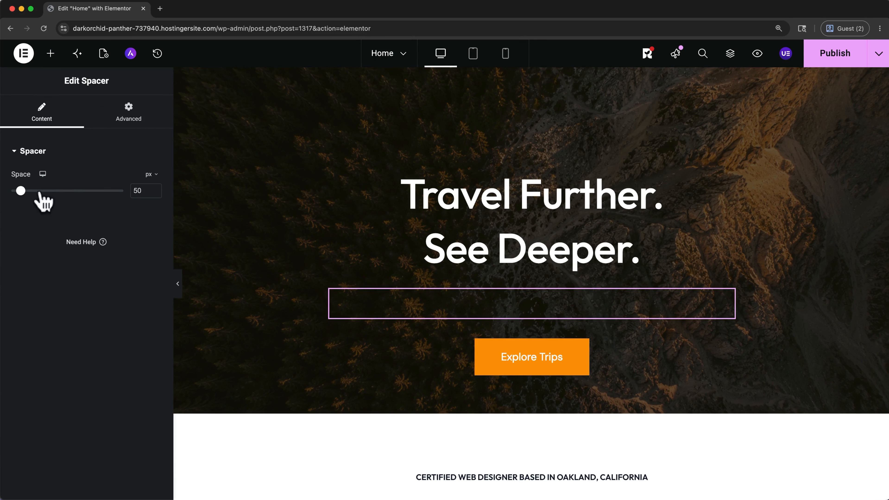
pyautogui.moveTo(22, 191); pyautogui.dragTo(40, 192)
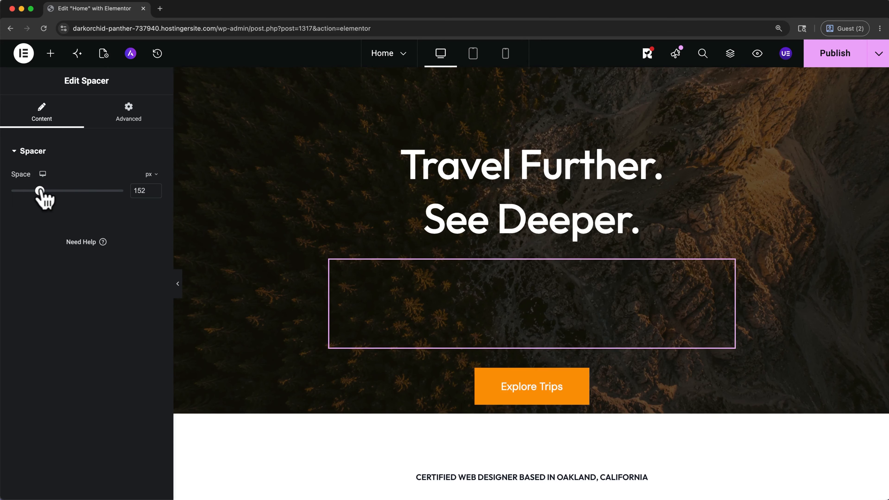
pyautogui.rightClick(361, 293)
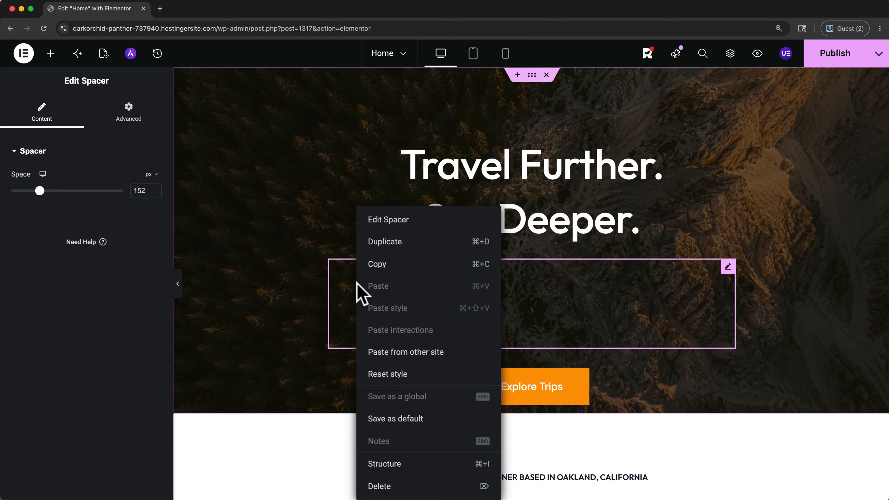
pyautogui.click(399, 486)
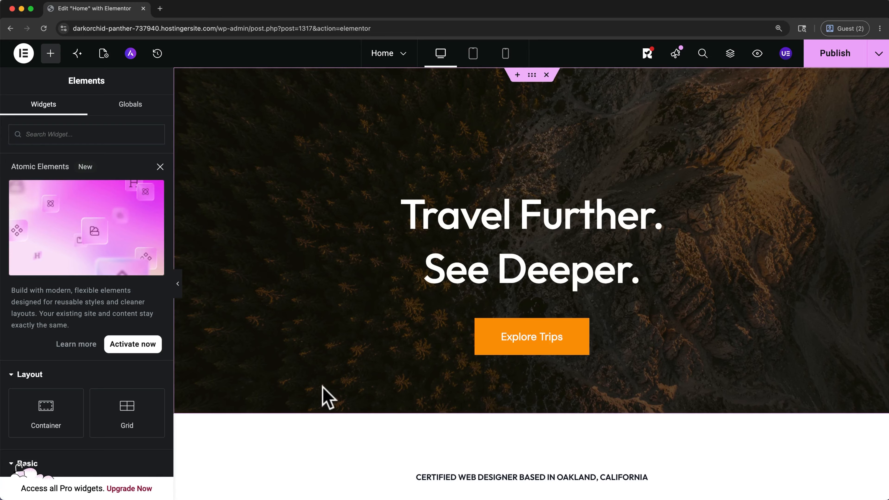
# Step: Set the hero container's minimum height to 80 vh in its layout settings
pyautogui.click(533, 81)
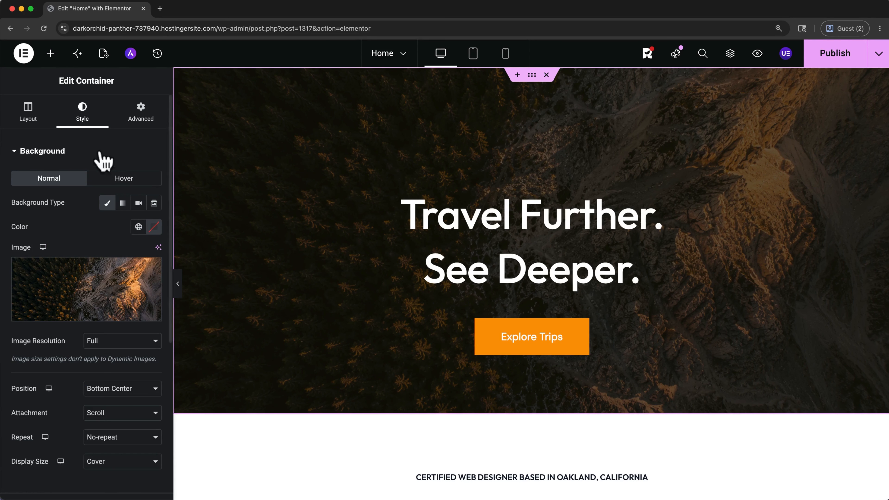
pyautogui.click(32, 120)
pyautogui.moveTo(101, 284)
pyautogui.mouseDown()
pyautogui.moveTo(118, 285)
pyautogui.moveTo(101, 284)
pyautogui.mouseUp()
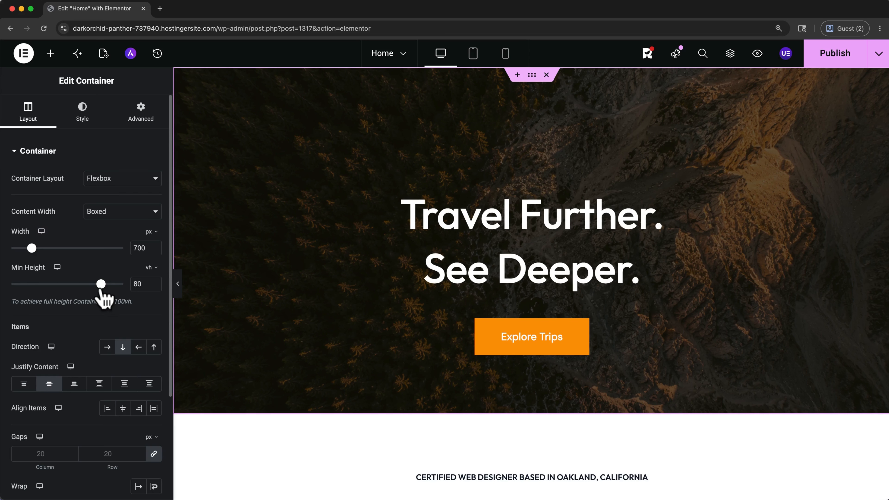
# Step: Insert a new section between the three service cards and the client testimonial and bring up its container layout choices
pyautogui.scroll(-10, 297, 320)
pyautogui.scroll(-12, 298, 320)
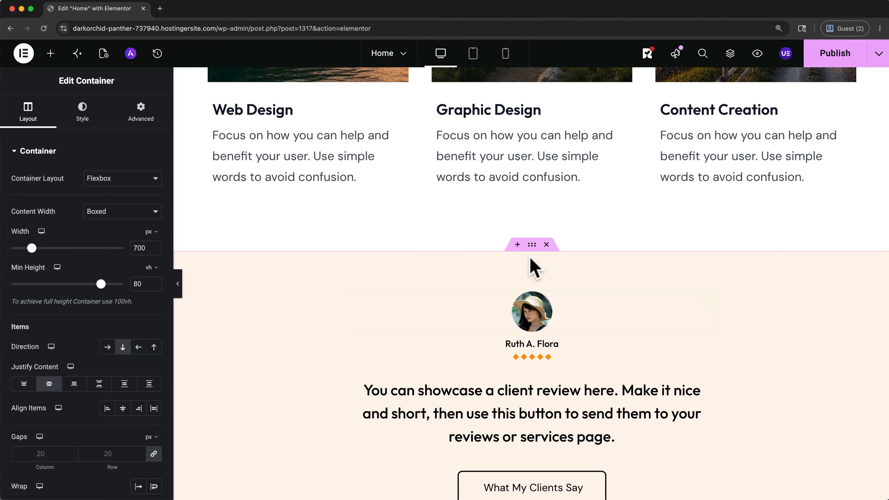
pyautogui.click(517, 245)
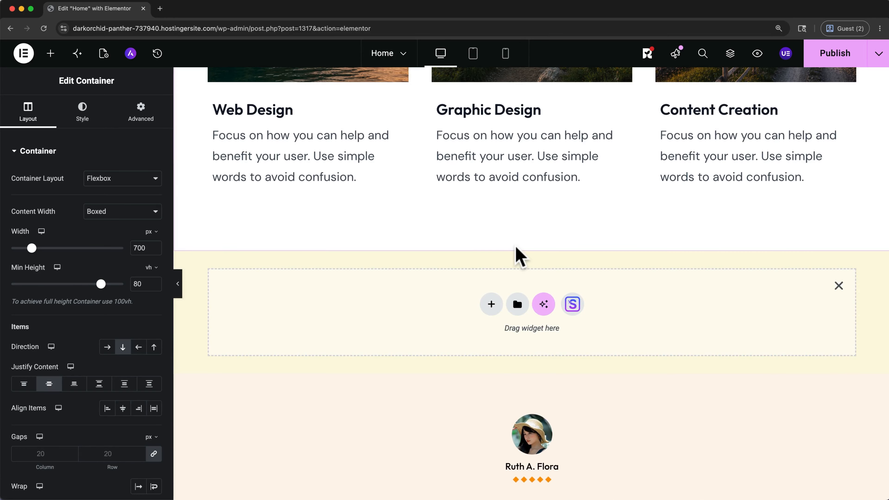
pyautogui.click(491, 304)
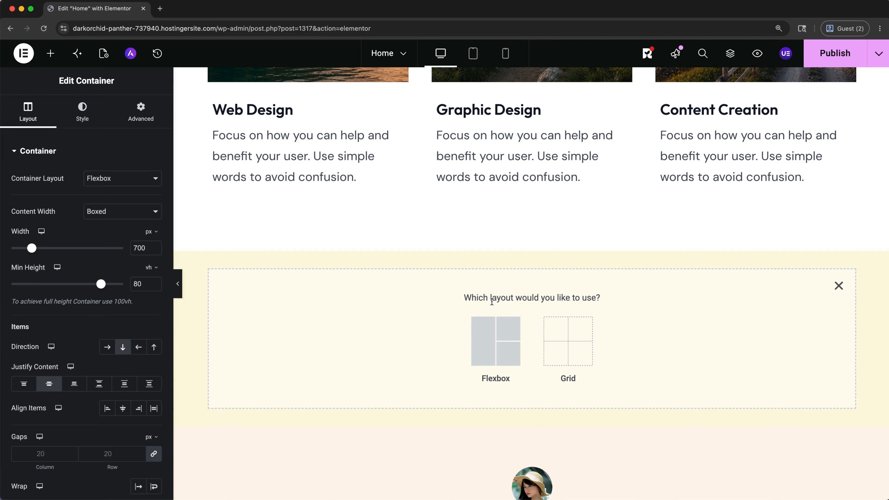